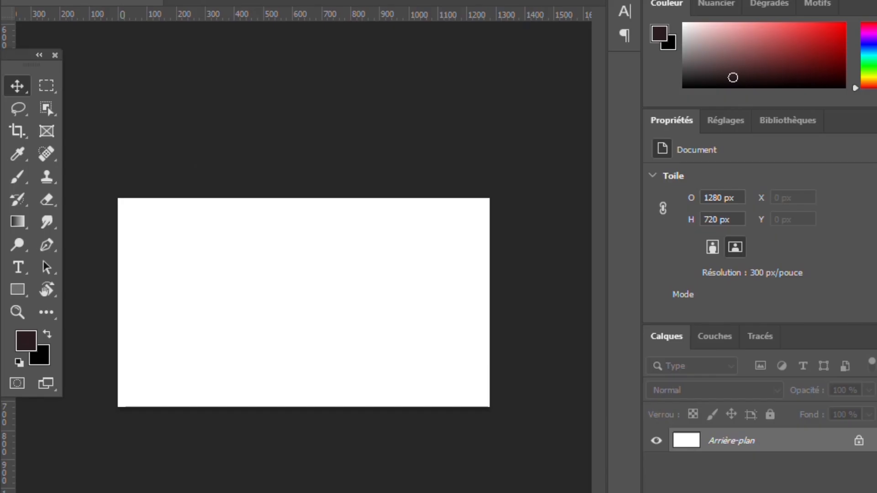
# Embed the purple-pink background image with the rising curves and scale it to 1280 px wide so it fills the canvas
pyautogui.click(39, 1)
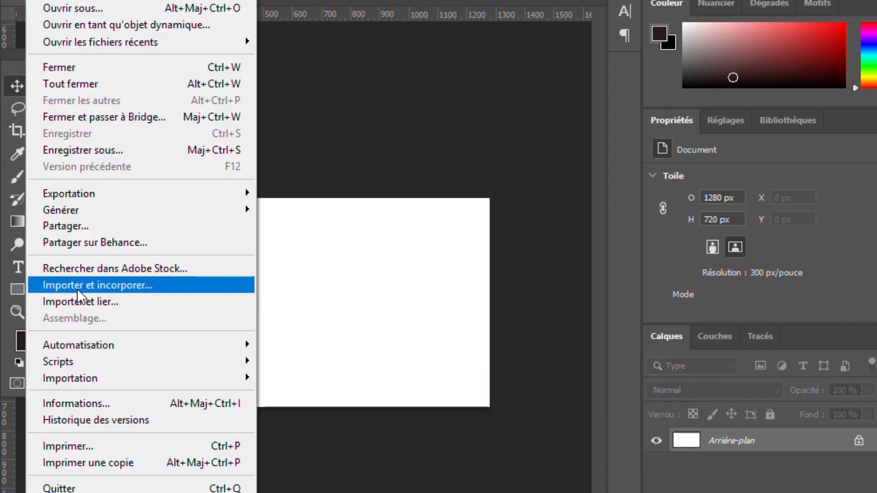
pyautogui.click(78, 289)
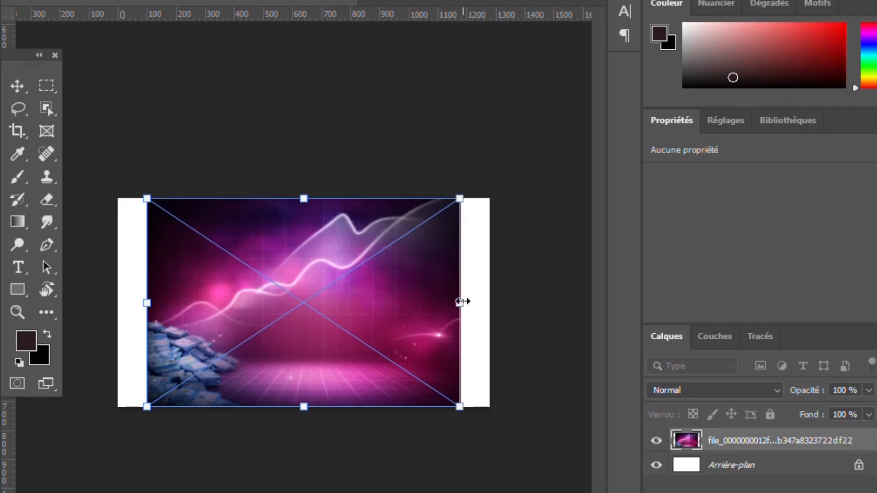
pyautogui.moveTo(460, 301); pyautogui.dragTo(489, 302)
pyautogui.press('Return')
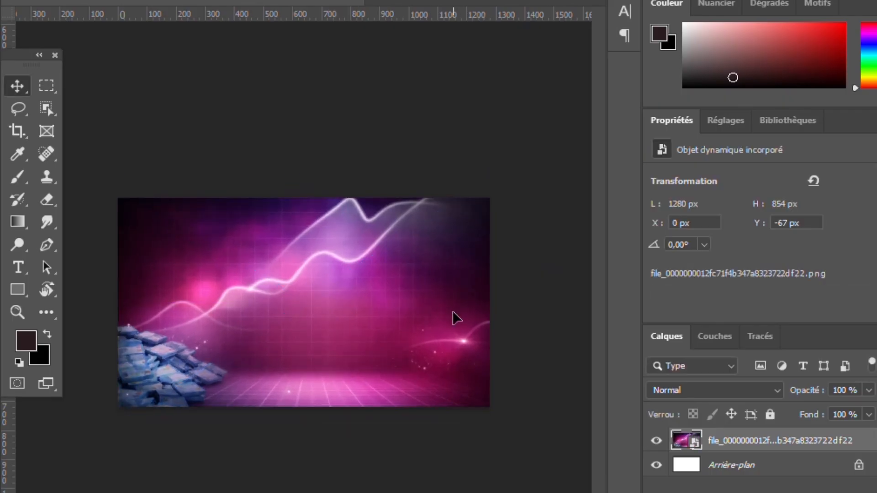
# Open the image 7.png, showing the man with outstretched hands, as a separate document
pyautogui.hotkey('alt', 'f')
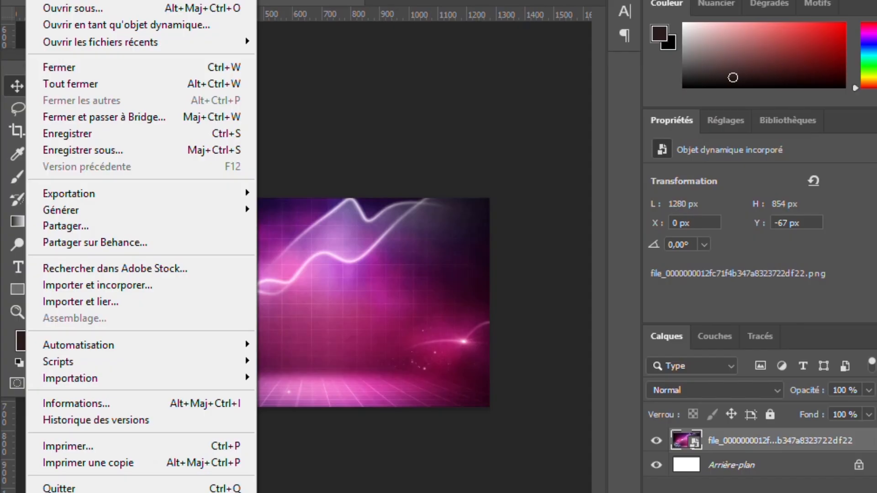
pyautogui.hotkey('ctrl', 'o')
pyautogui.doubleClick(295, 97)
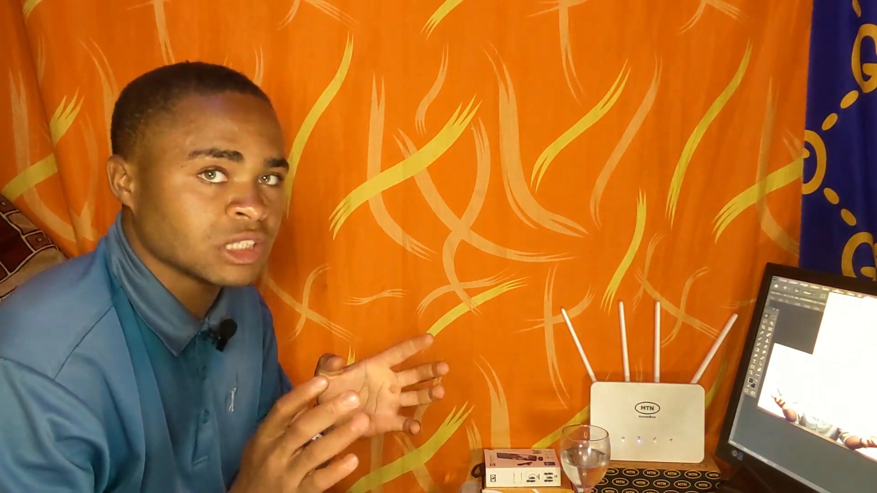
# Mask out the white background around the man using a subject selection and convert the masked layer to a smart object
pyautogui.click(242, 9)
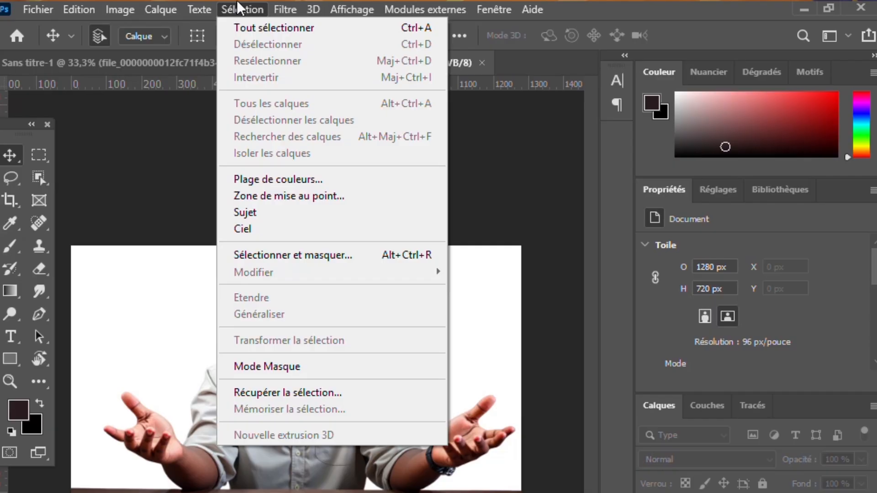
pyautogui.click(244, 212)
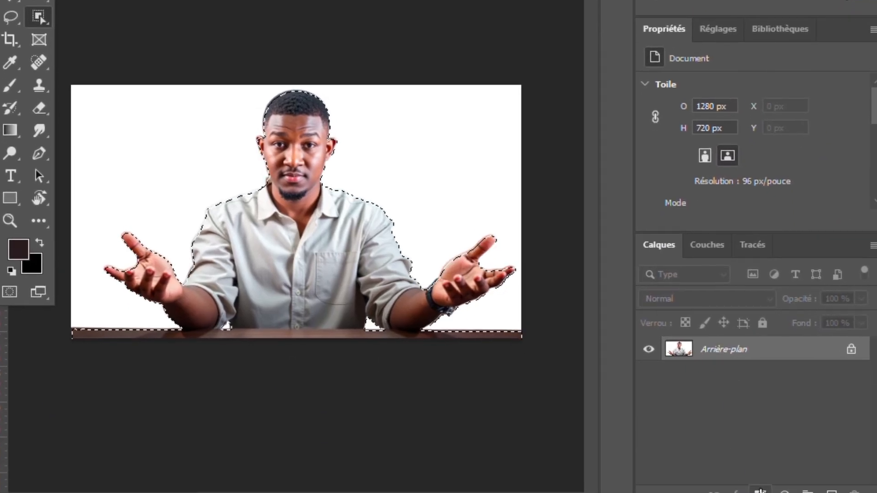
pyautogui.click(761, 492)
pyautogui.rightClick(783, 351)
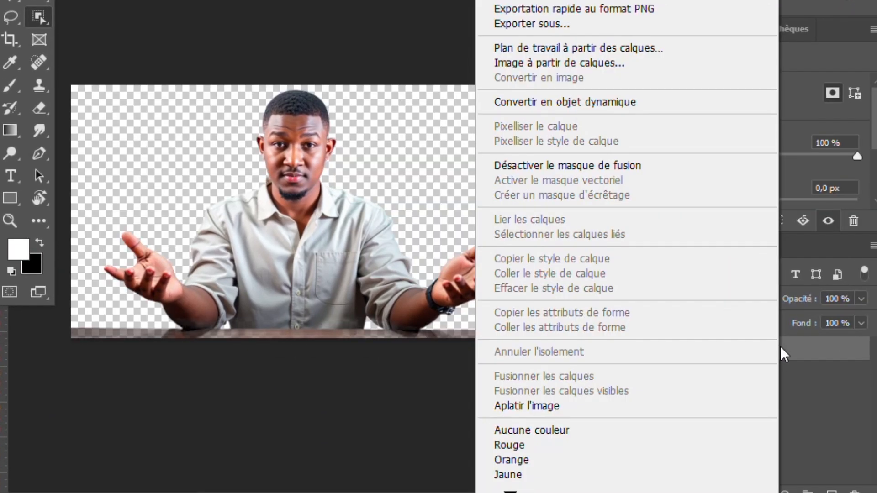
pyautogui.click(600, 104)
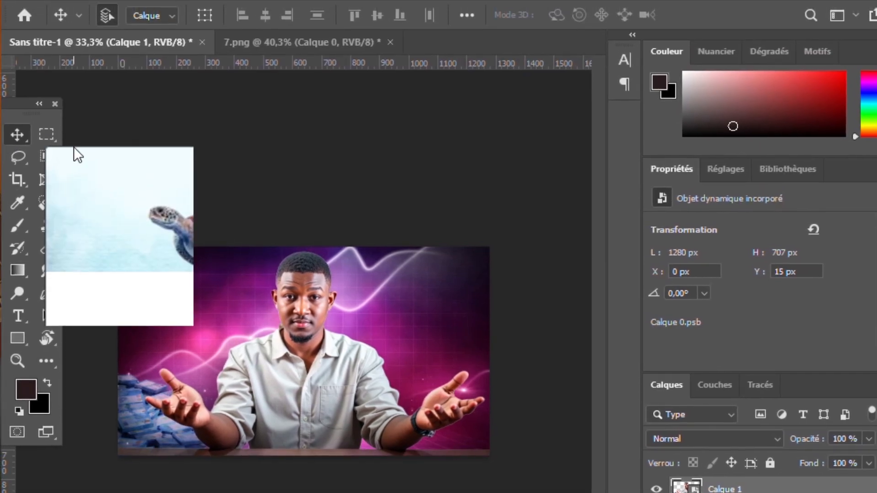
# Add the horizontal text "SOCIETE" in white Poppins Black over the upper part of the composition
pyautogui.click(17, 234)
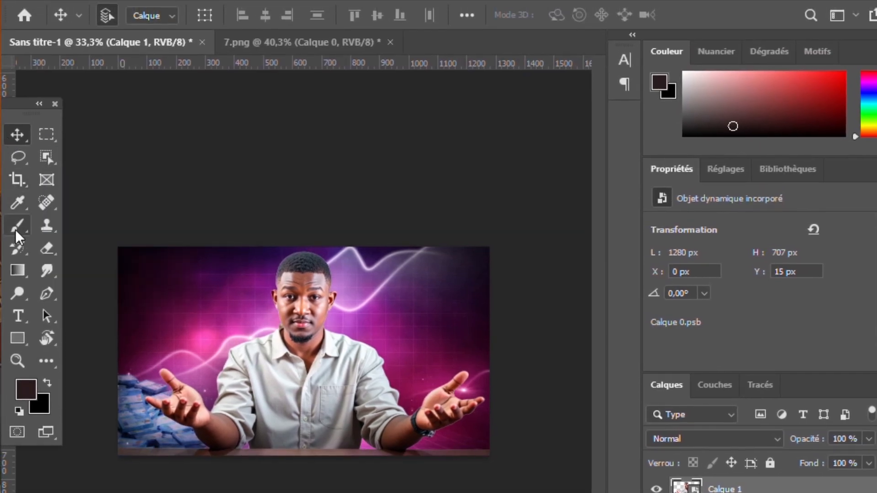
pyautogui.click(23, 314)
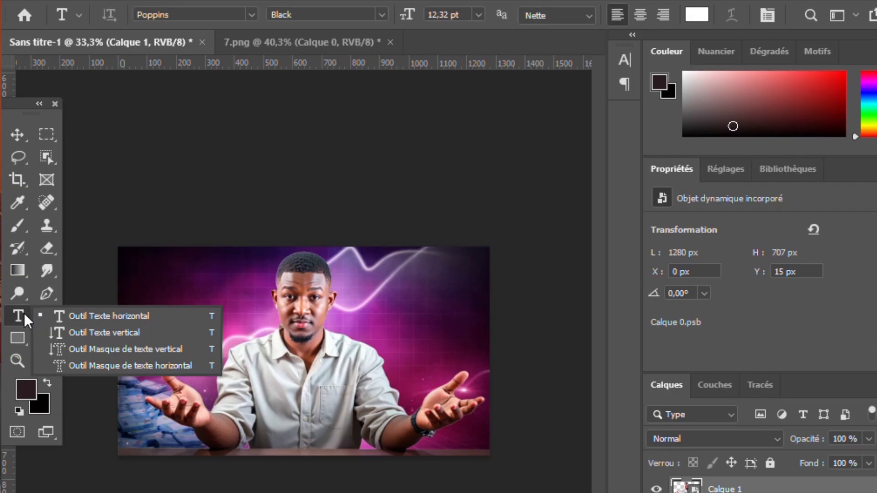
pyautogui.click(73, 321)
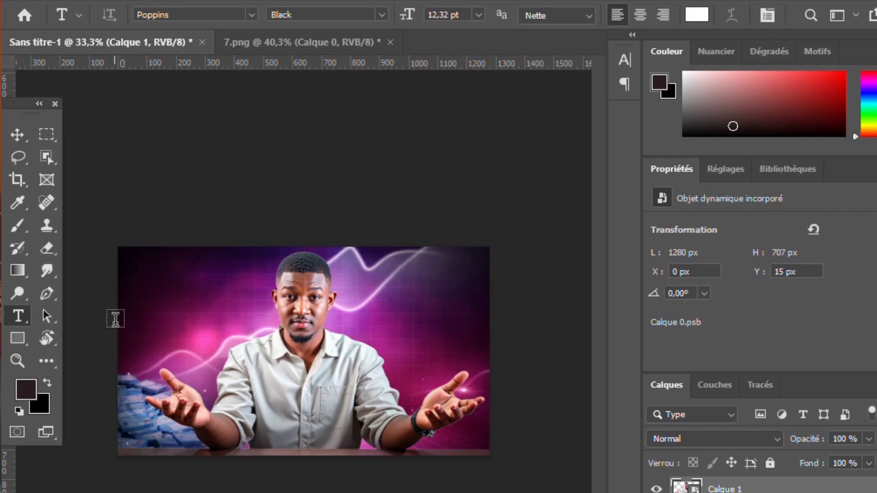
pyautogui.click(241, 296)
pyautogui.write('SOCIETE')
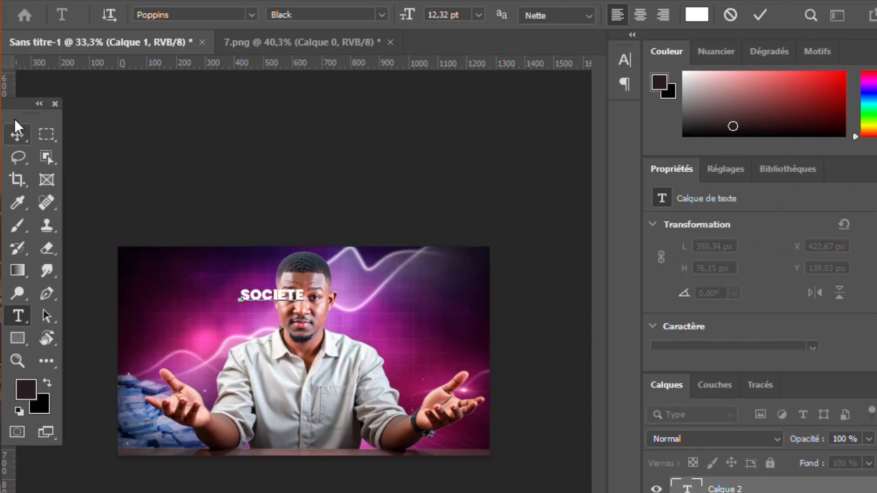
pyautogui.click(17, 133)
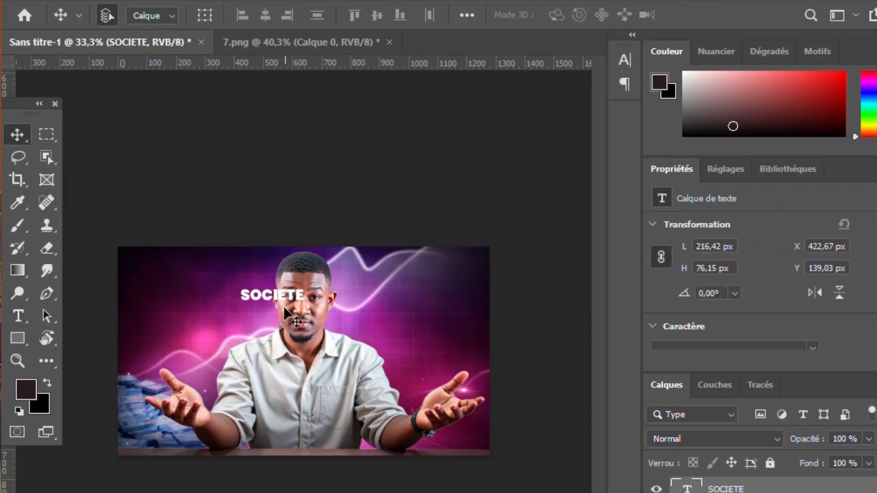
# Enlarge the SOCIETE text to about 958 × 337 px and position it across the top of the canvas behind the man
pyautogui.hotkey('ctrl', 't')
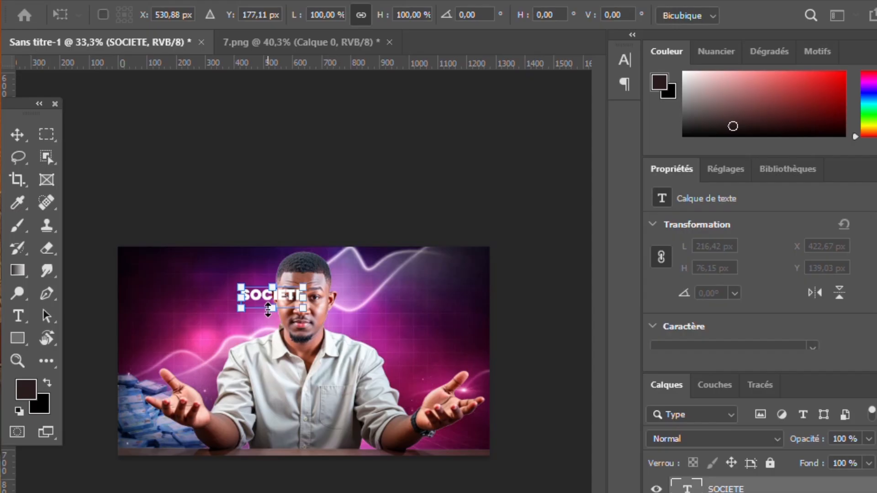
pyautogui.moveTo(269, 309); pyautogui.dragTo(299, 388)
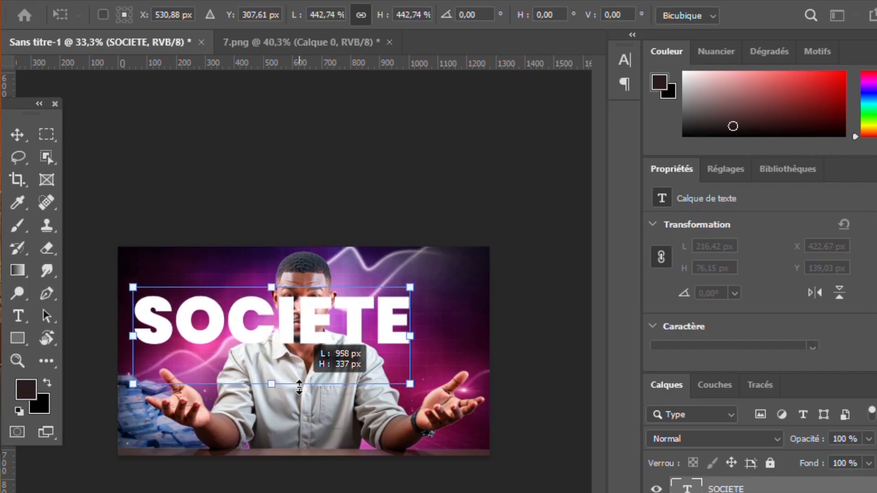
pyautogui.click(17, 137)
pyautogui.moveTo(323, 329); pyautogui.dragTo(342, 294)
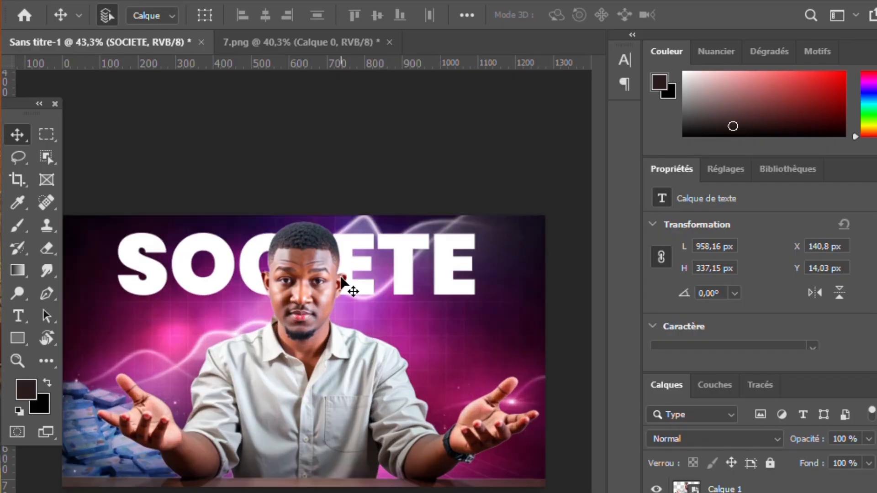
# Scale the SOCIETE text up to about 105% and shift it slightly down to about X 109 px, Y 32 px
pyautogui.hotkey('ctrl', 't')
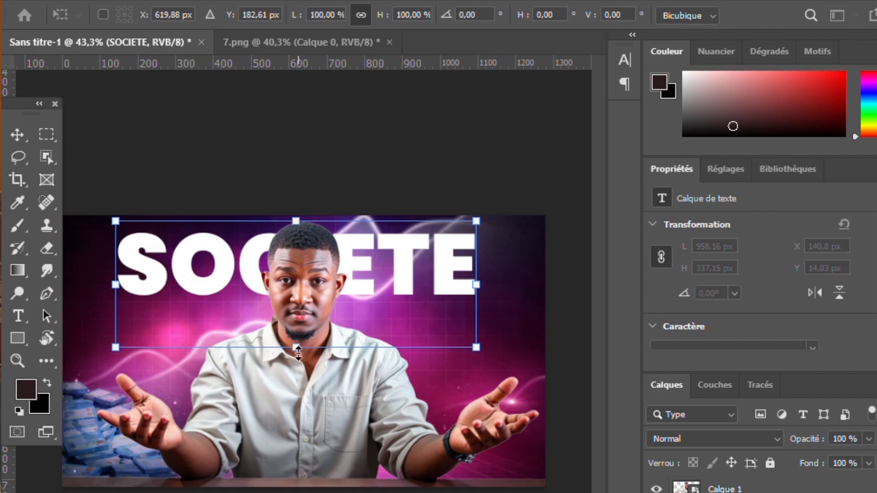
pyautogui.moveTo(294, 355); pyautogui.dragTo(292, 361)
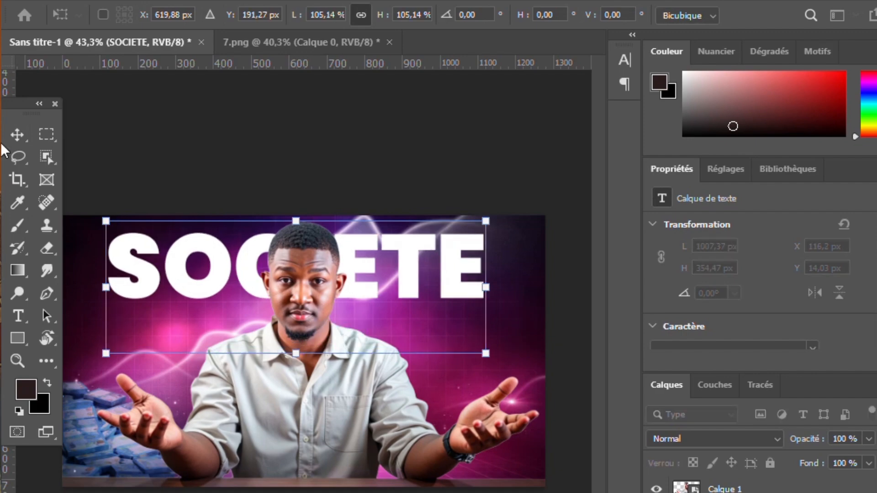
pyautogui.click(17, 134)
pyautogui.moveTo(408, 264); pyautogui.dragTo(405, 270)
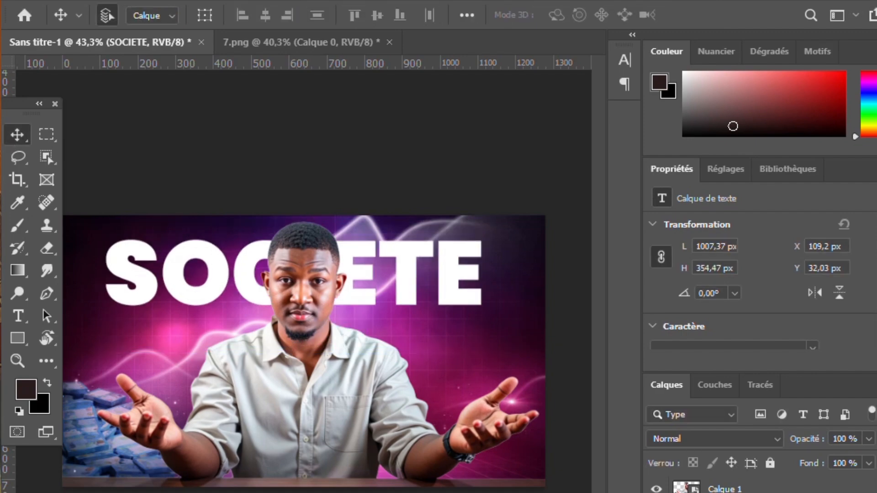
pyautogui.scroll(-3, 749, 288)
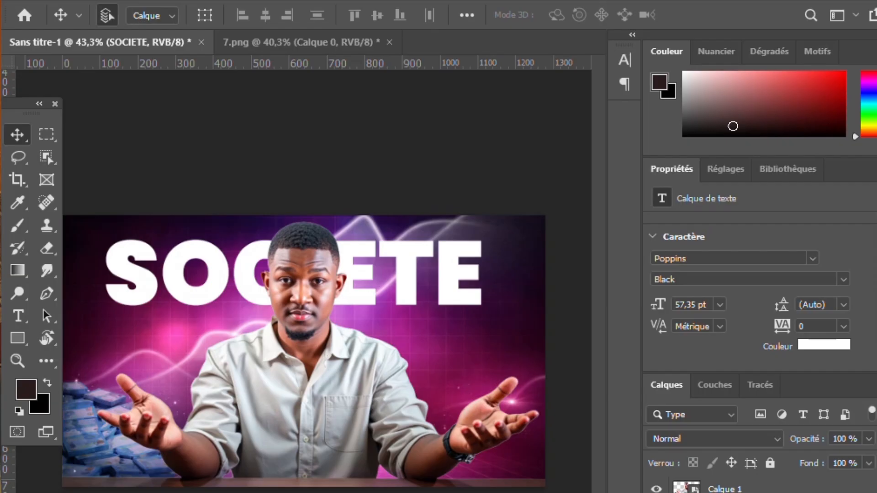
pyautogui.click(844, 279)
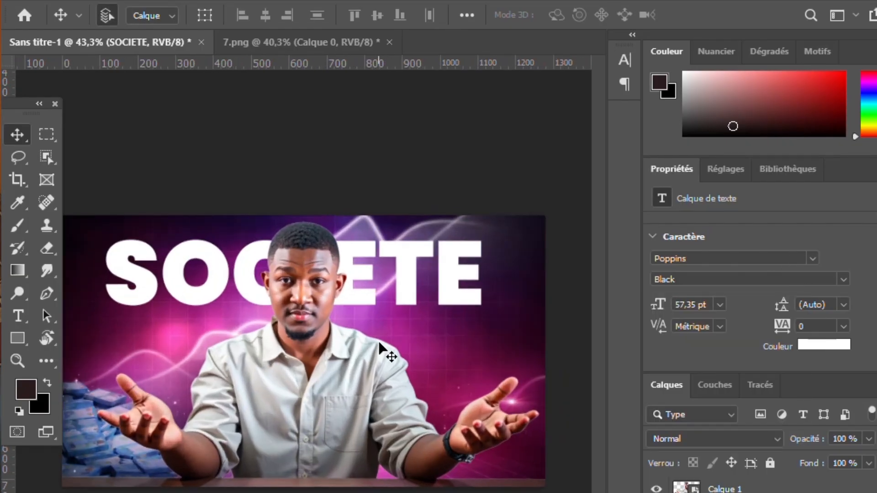
# Duplicate the SOCIETE text, change the copy to "OFSHORT" at about 14.41 pt and place it under the title's right end
pyautogui.moveTo(389, 357); pyautogui.dragTo(372, 392)
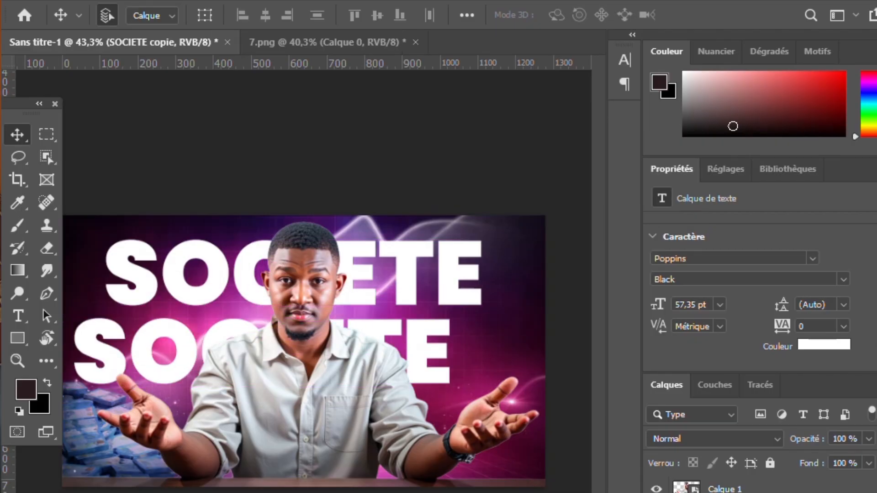
pyautogui.doubleClick(435, 361)
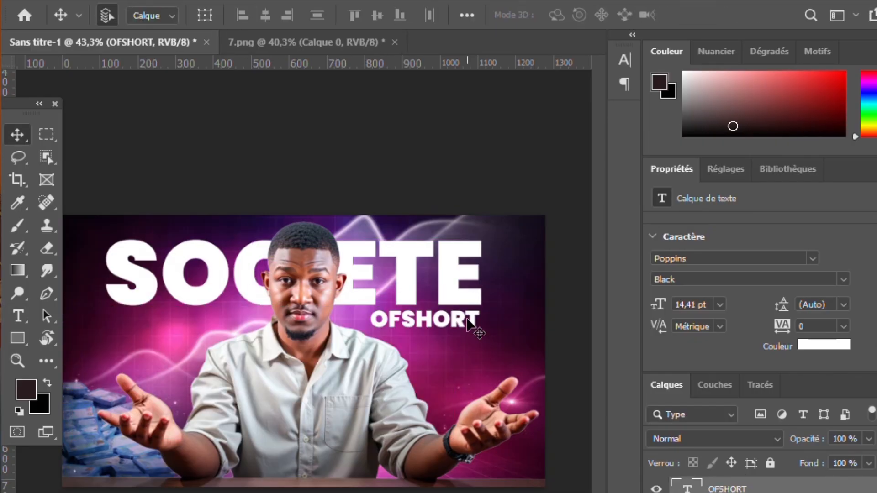
pyautogui.press('Up')
pyautogui.press('Up')
pyautogui.press('Right')
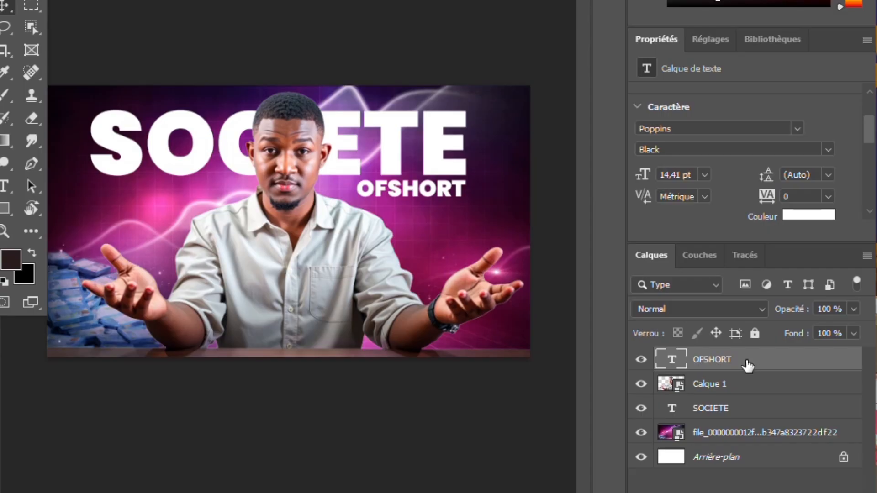
# Unlock the background layer and group all the layers, from OFSHORT down to the white base layer
pyautogui.keyDown('ctrl'); pyautogui.click(716, 432); pyautogui.keyUp('ctrl')
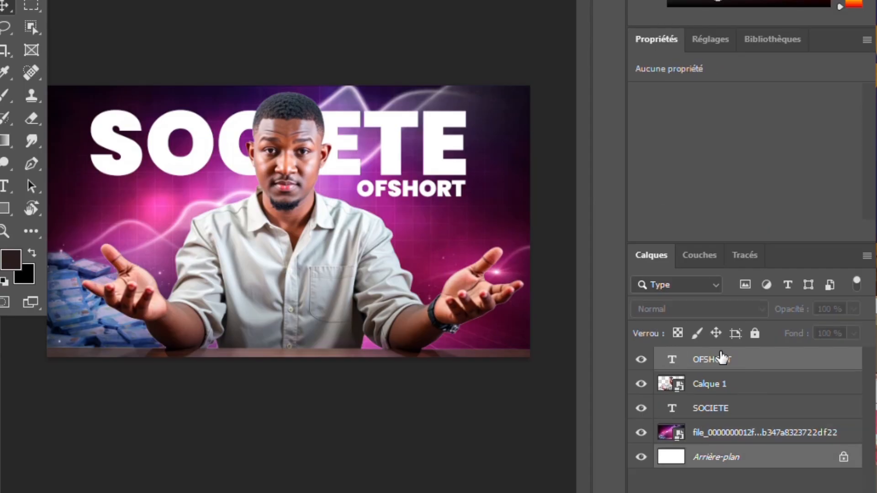
pyautogui.click(844, 457)
pyautogui.hotkey('ctrl', 'g')
pyautogui.hotkey('ctrl', 'z')
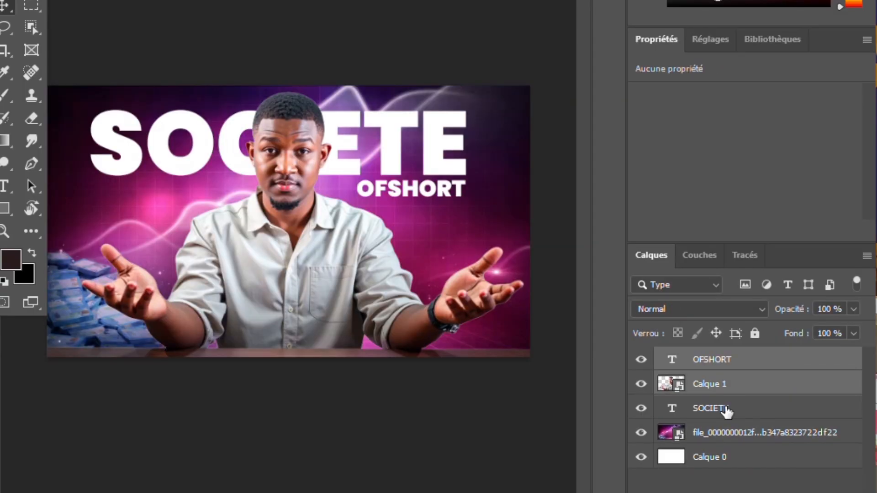
pyautogui.keyDown('ctrl'); pyautogui.click(727, 411); pyautogui.keyUp('ctrl')
pyautogui.keyDown('ctrl'); pyautogui.click(724, 433); pyautogui.keyUp('ctrl')
pyautogui.keyDown('ctrl'); pyautogui.click(723, 458); pyautogui.keyUp('ctrl')
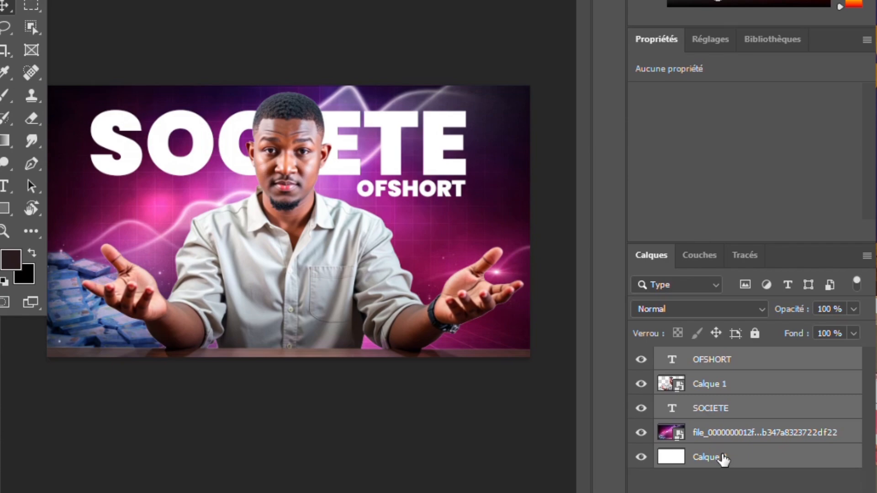
pyautogui.hotkey('ctrl', 'g')
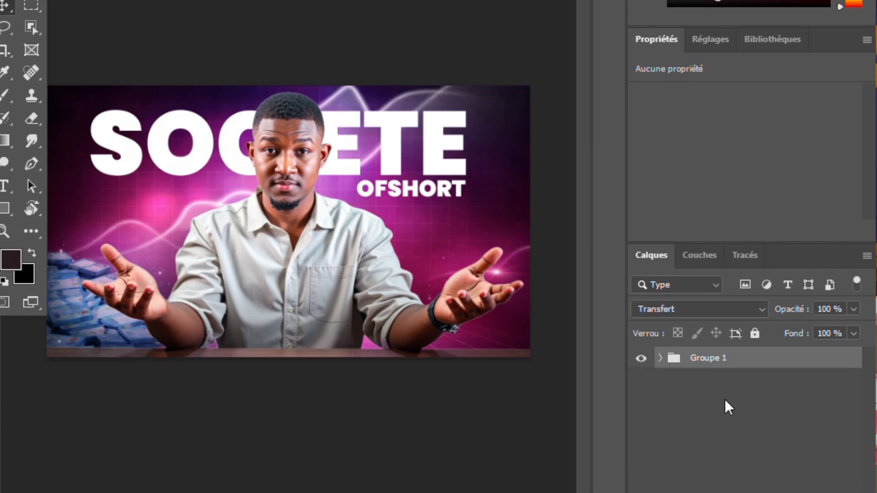
# Rename the new layer group "MINI 1" and expand it to show its layers
pyautogui.doubleClick(723, 358)
pyautogui.write('MINI 1')
pyautogui.click(660, 358)
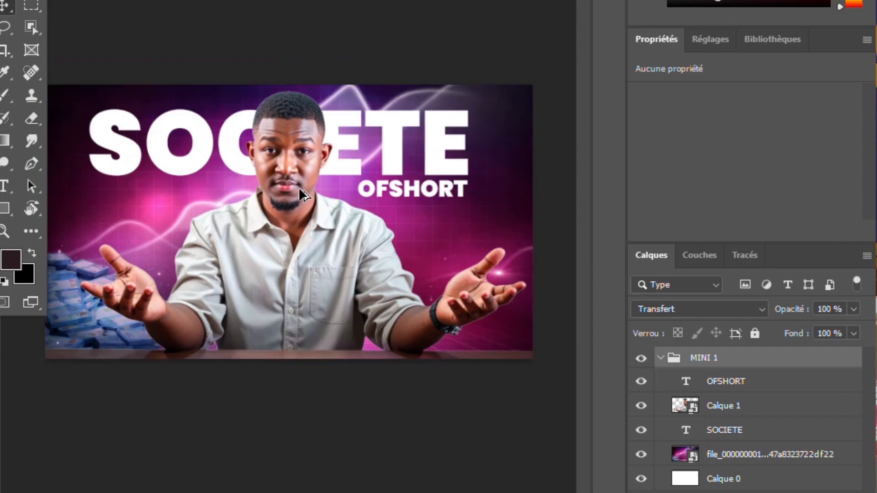
pyautogui.hotkey('ctrl', '-')
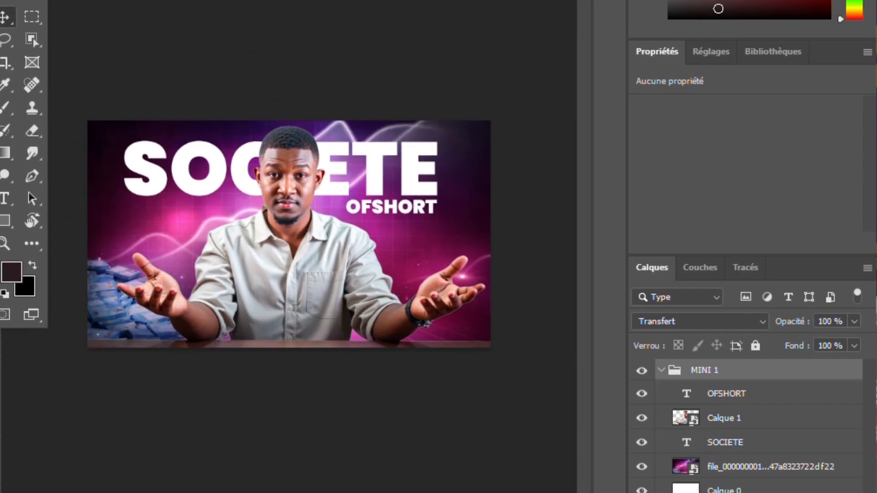
pyautogui.click(28, 0)
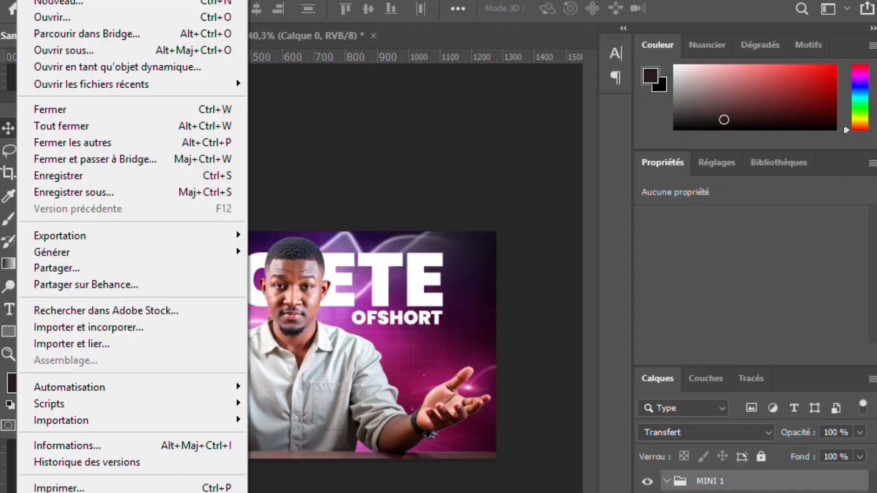
pyautogui.click(55, 18)
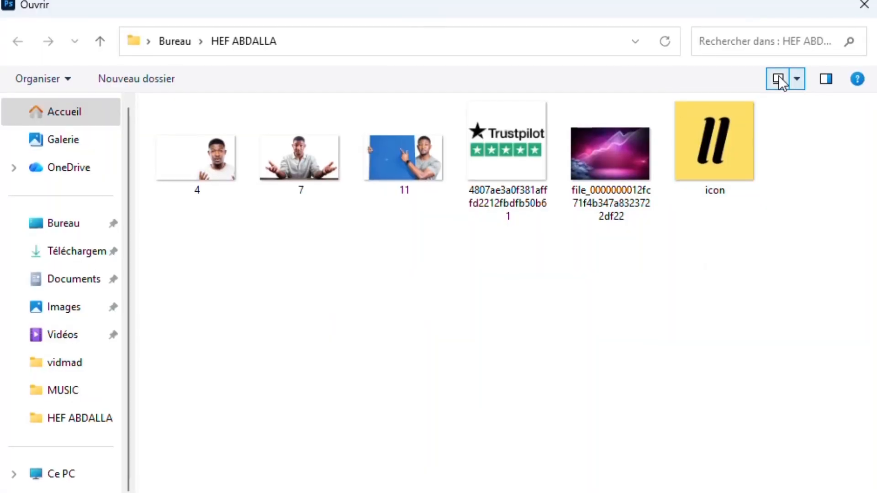
pyautogui.click(857, 6)
# Embed the yellow icon.jpeg image as a new layer above the MINI 1 group
pyautogui.click(38, 1)
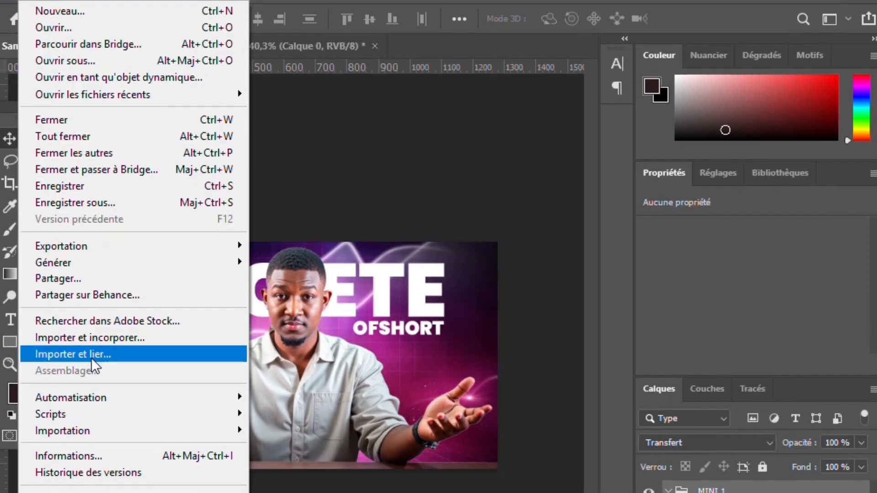
pyautogui.click(103, 330)
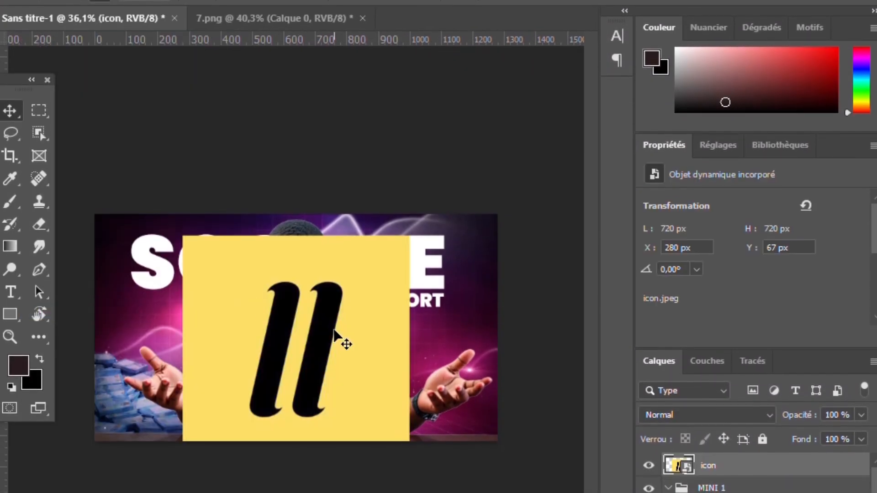
# Draw a white rectangle about 463 × 418 px over the yellow icon, round its corners strongly and centre it on the icon
pyautogui.moveTo(333, 330); pyautogui.dragTo(336, 310)
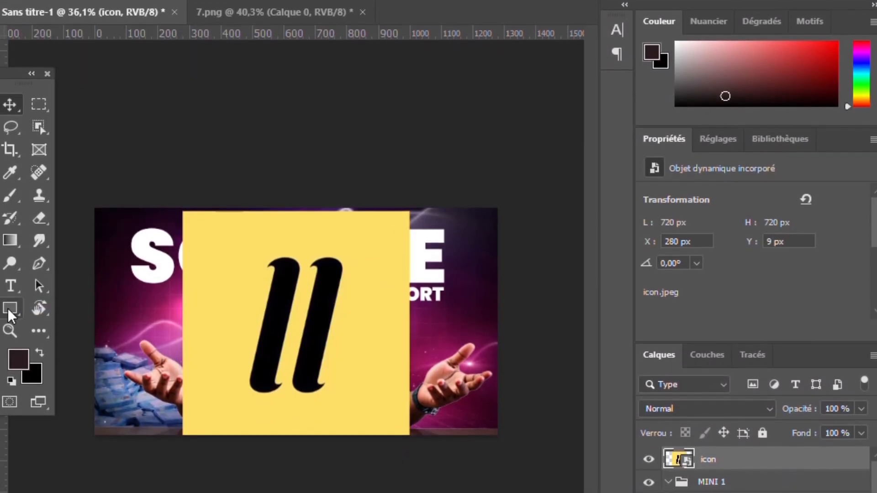
pyautogui.rightClick(7, 308)
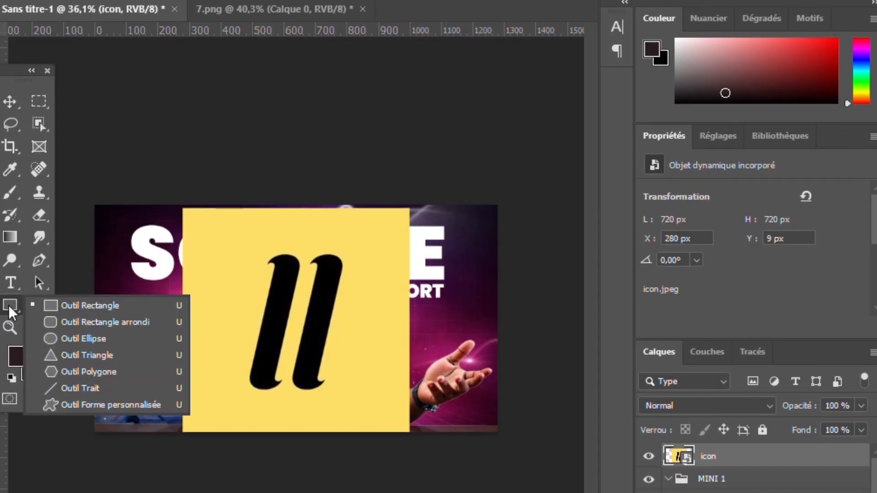
pyautogui.click(64, 306)
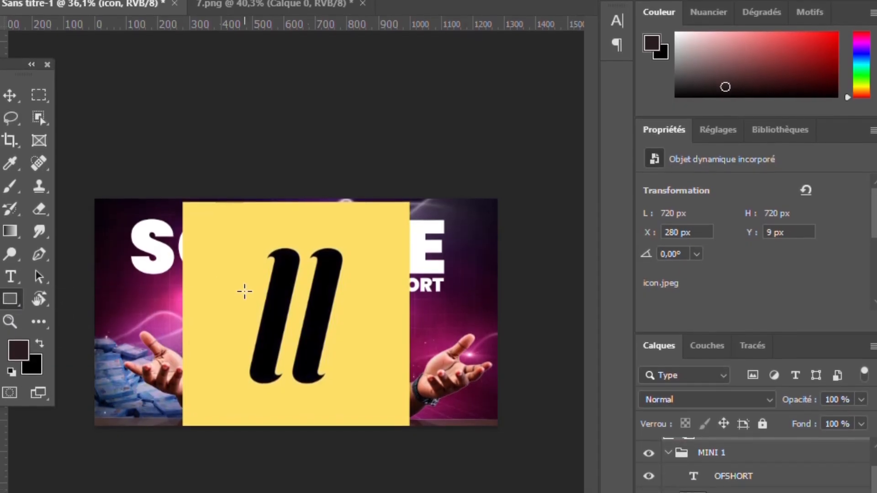
pyautogui.moveTo(181, 321); pyautogui.dragTo(325, 446)
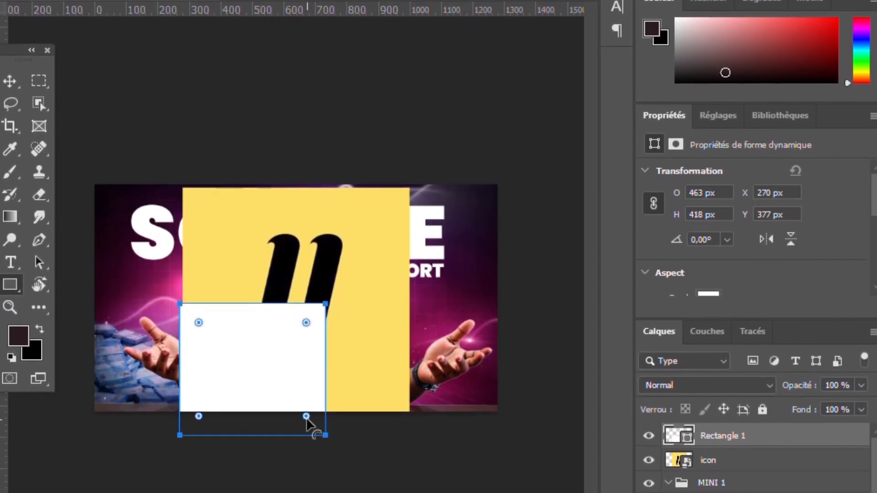
pyautogui.moveTo(306, 420); pyautogui.dragTo(287, 409)
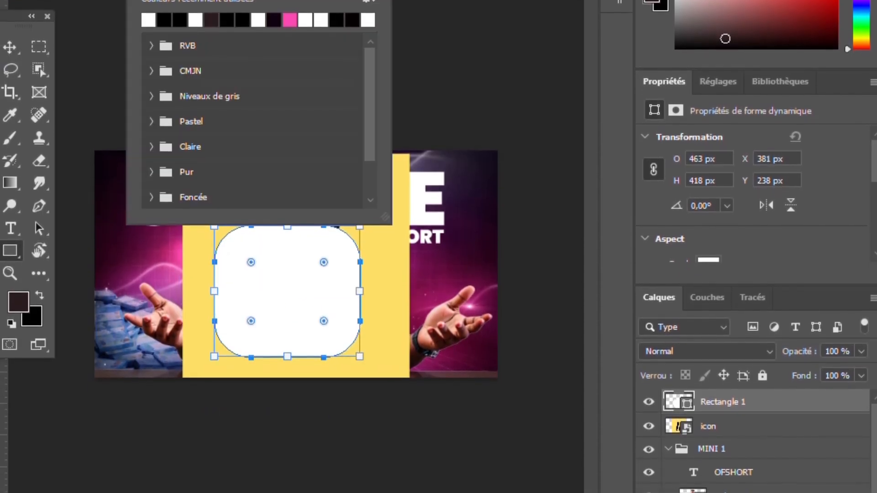
pyautogui.press('v')
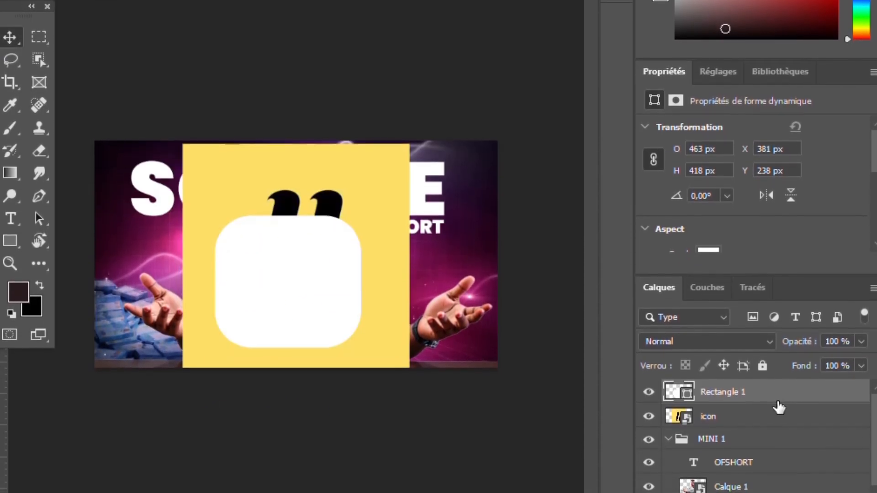
pyautogui.rightClick(776, 396)
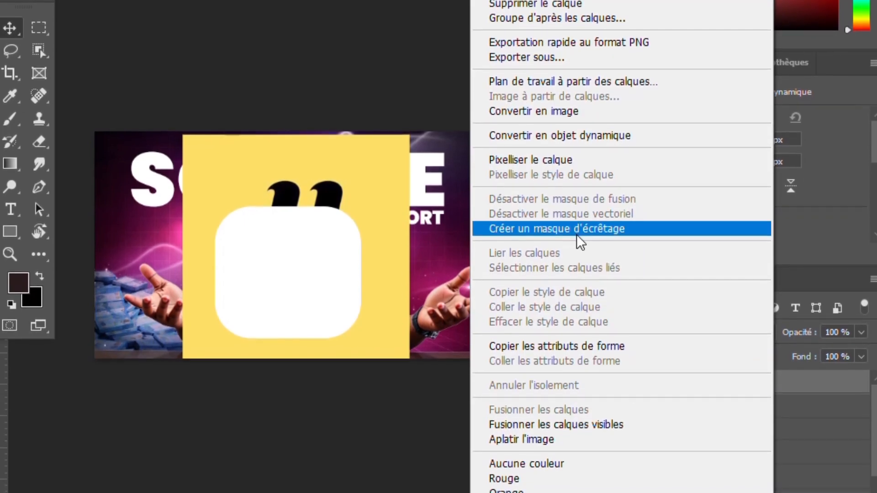
pyautogui.click(576, 231)
pyautogui.hotkey('ctrl', 'z')
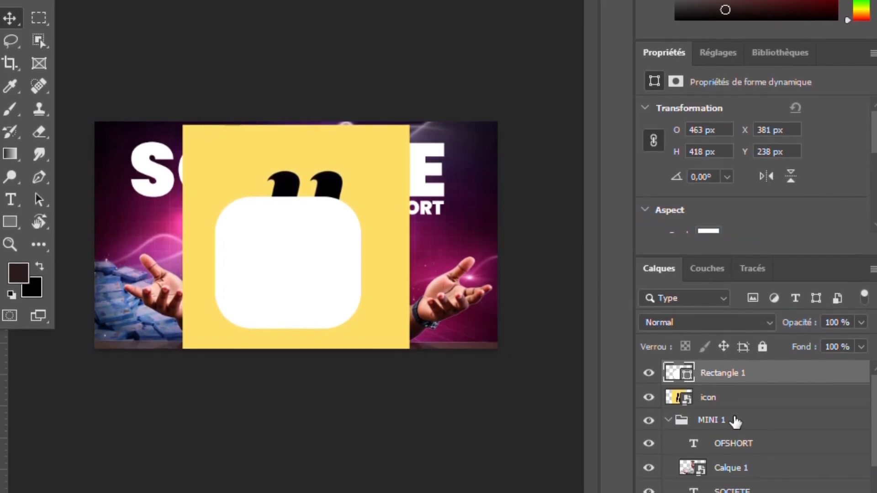
# Place the icon layer above the rounded rectangle and clip it to that shape with a clipping mask
pyautogui.moveTo(727, 396); pyautogui.dragTo(724, 368)
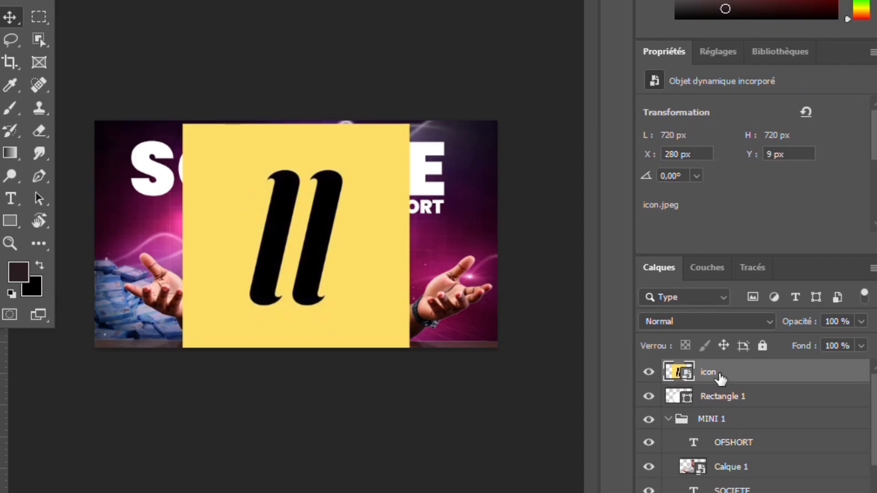
pyautogui.rightClick(729, 372)
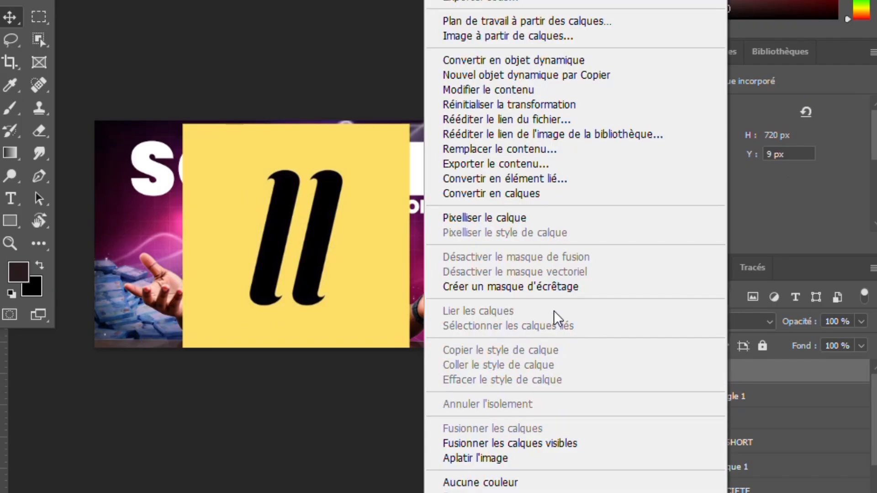
pyautogui.click(562, 286)
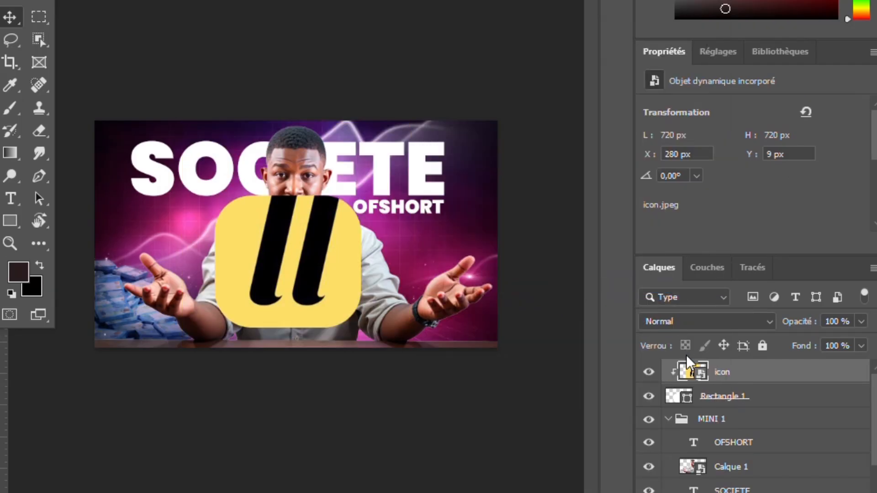
# Scale the clipped icon down to fit the rounded rectangle and merge both layers into one
pyautogui.hotkey('ctrl', 't')
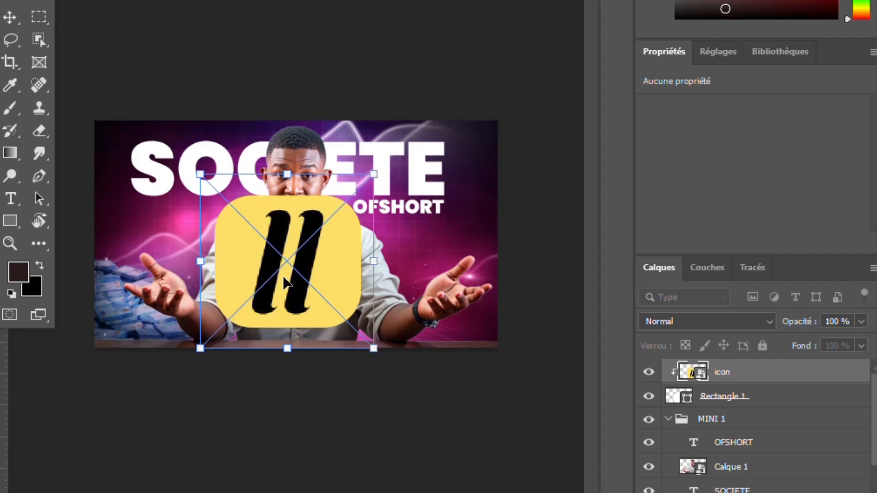
pyautogui.press('Return')
pyautogui.click(762, 397)
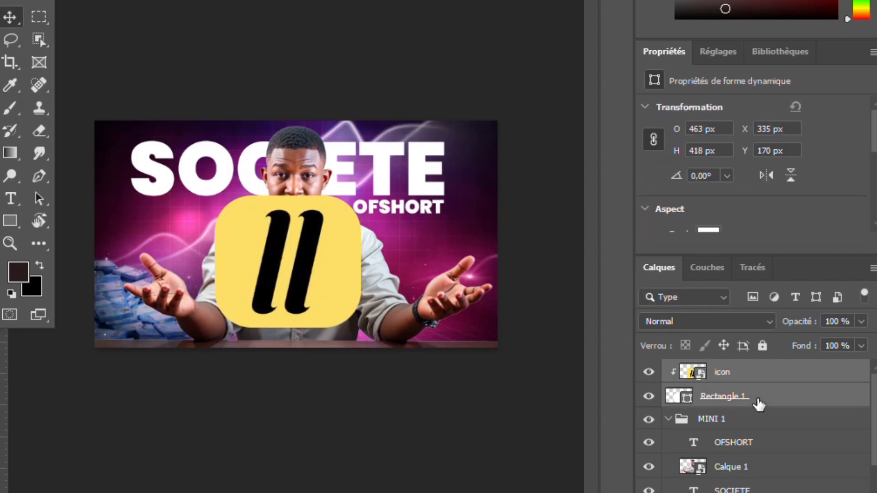
pyautogui.hotkey('ctrl', 'e')
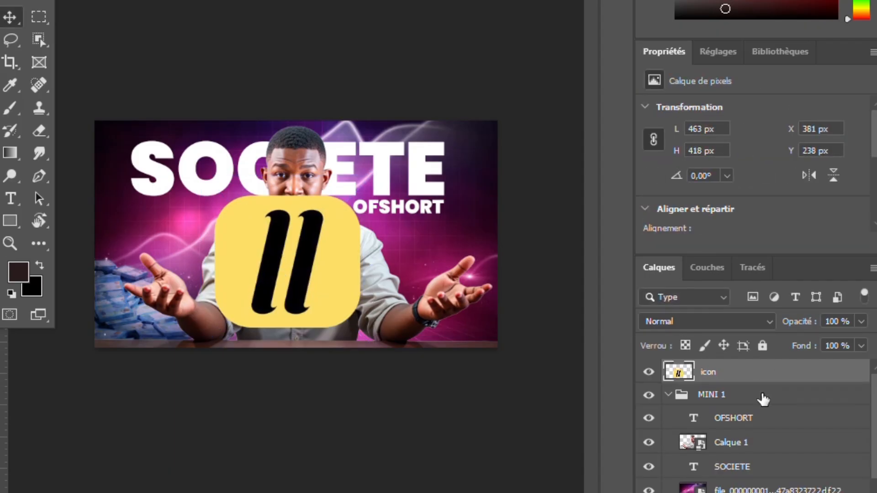
# Scale the merged icon to about 282 × 254 px and place it over the man's lower chest
pyautogui.hotkey('ctrl', 't')
pyautogui.moveTo(288, 197); pyautogui.dragTo(296, 247)
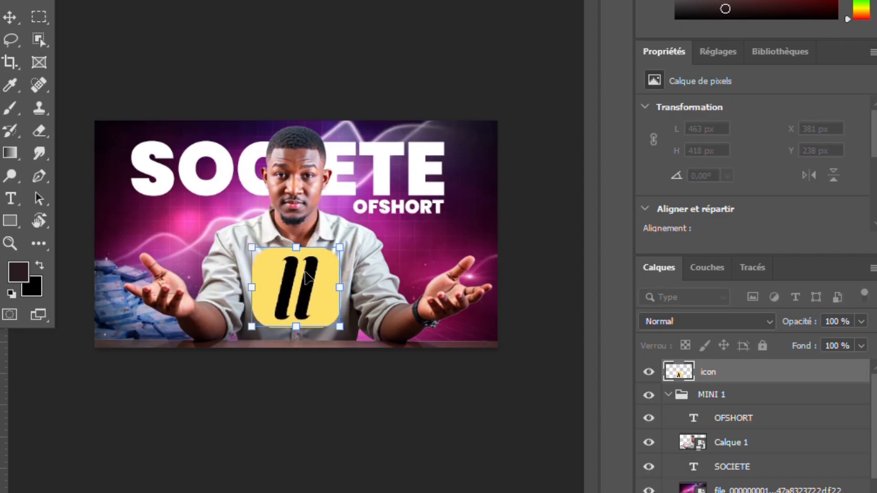
pyautogui.press('Return')
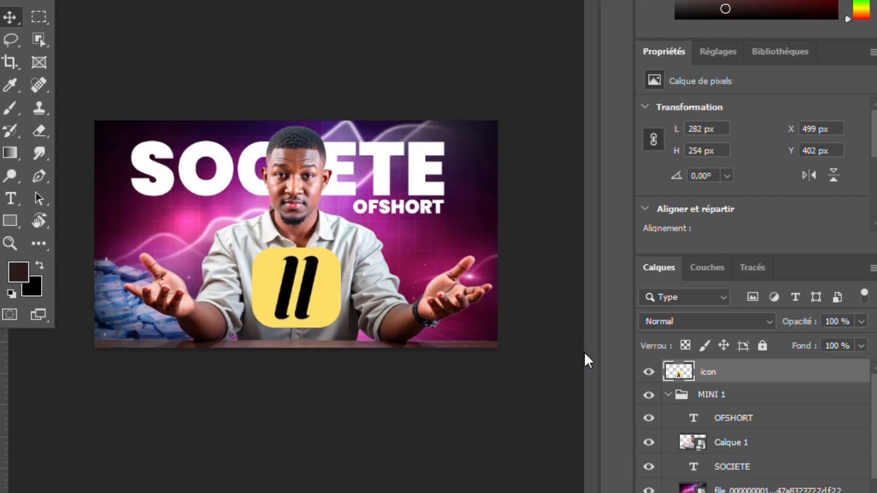
pyautogui.moveTo(314, 306); pyautogui.dragTo(303, 309)
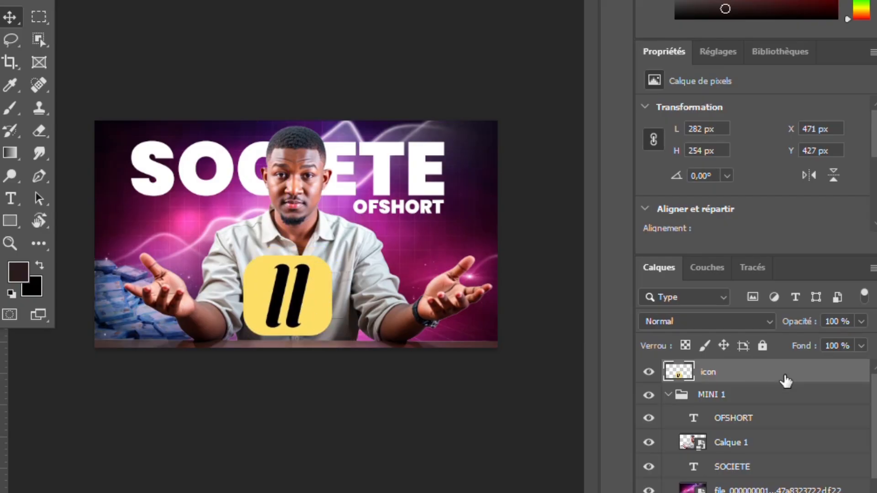
# Add a drop shadow to the icon layer with distance 8, spread 48 and size 13
pyautogui.doubleClick(810, 380)
pyautogui.moveTo(183, 1); pyautogui.dragTo(469, 19)
pyautogui.click(497, 258)
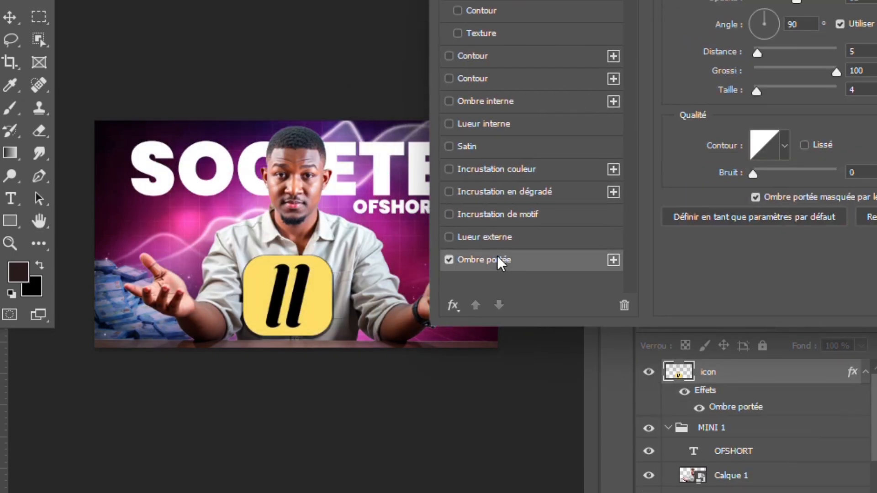
pyautogui.moveTo(756, 54); pyautogui.dragTo(760, 56)
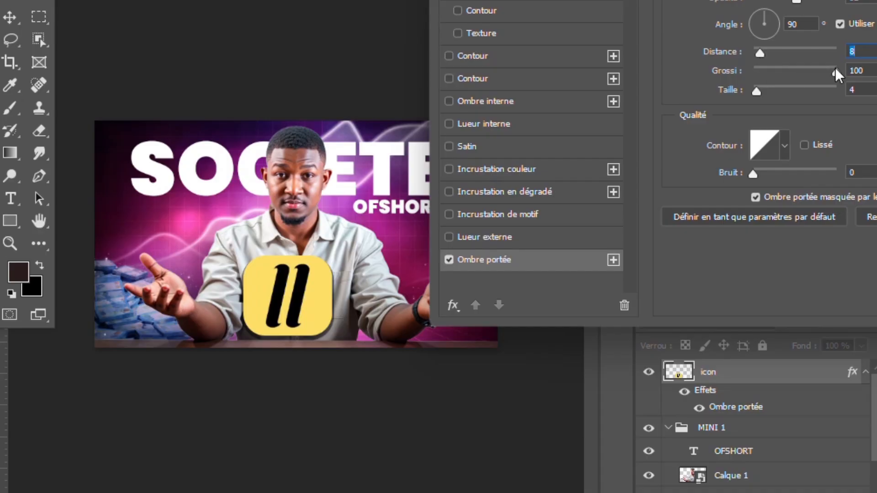
pyautogui.moveTo(835, 69); pyautogui.dragTo(793, 90)
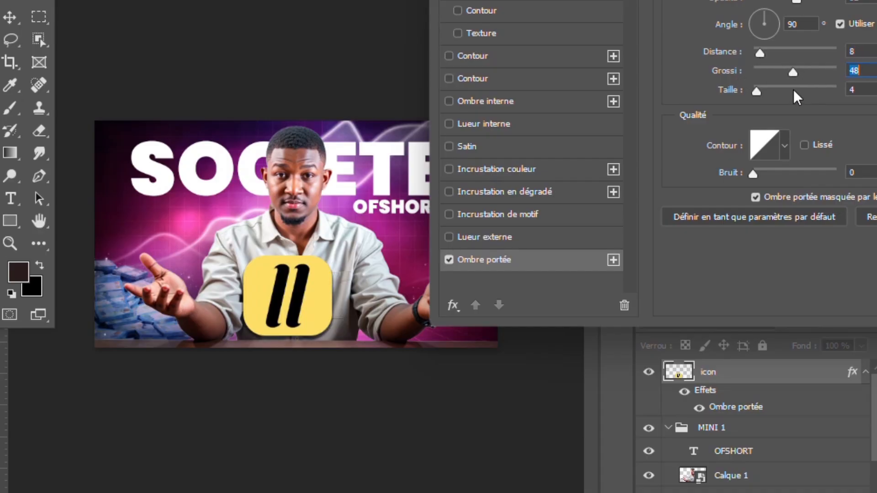
pyautogui.click(762, 92)
pyautogui.click(763, 95)
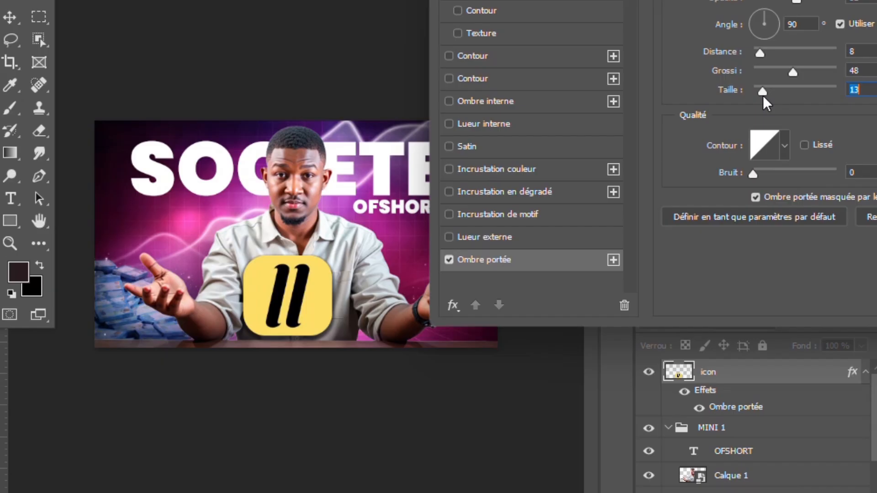
pyautogui.press('Return')
pyautogui.press('ctrl')
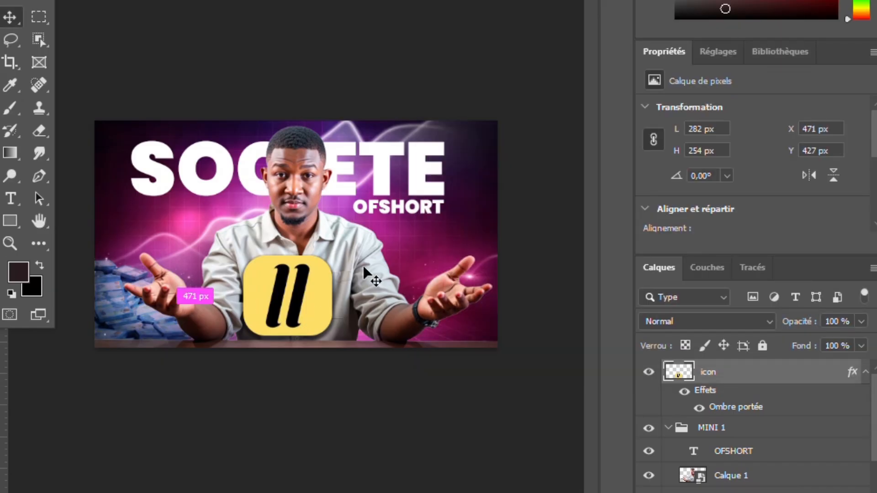
pyautogui.hotkey('ctrl', '+')
pyautogui.hotkey('ctrl', '-')
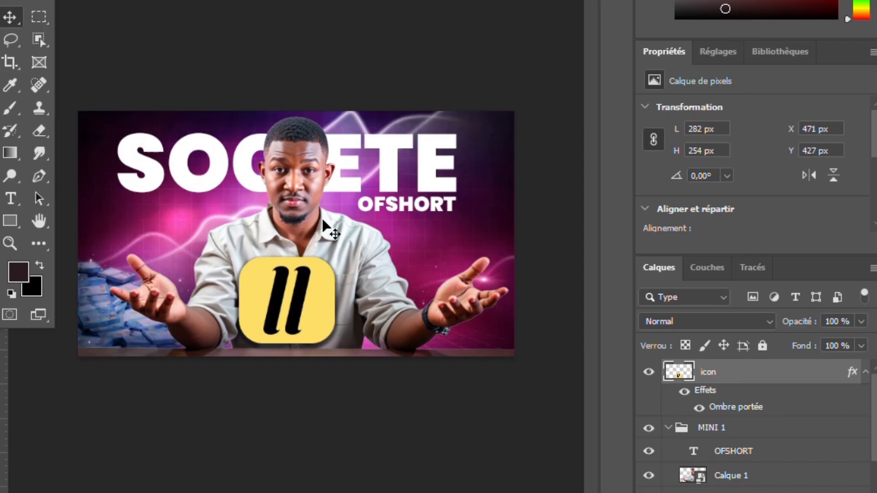
# Apply a Shadows/Highlights filter to the man's layer, Calque 1, with shadows at 35% and highlights at 0%
pyautogui.click(749, 485)
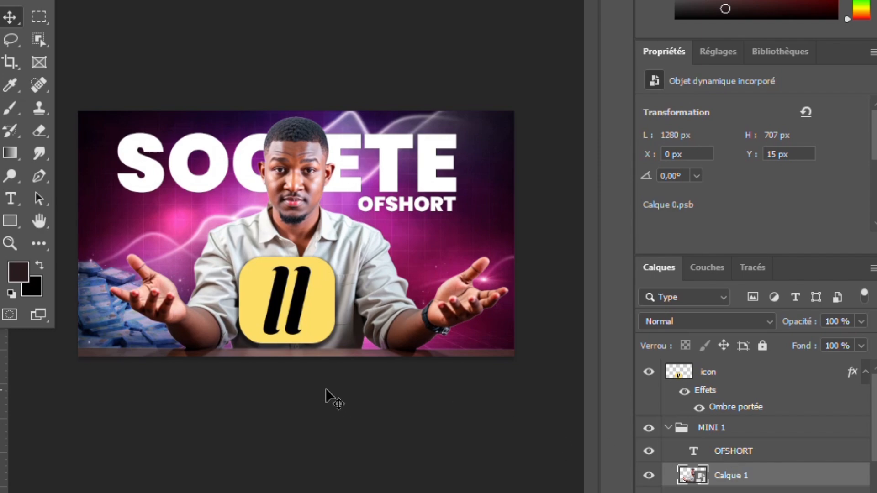
pyautogui.scroll(2, 309, 173)
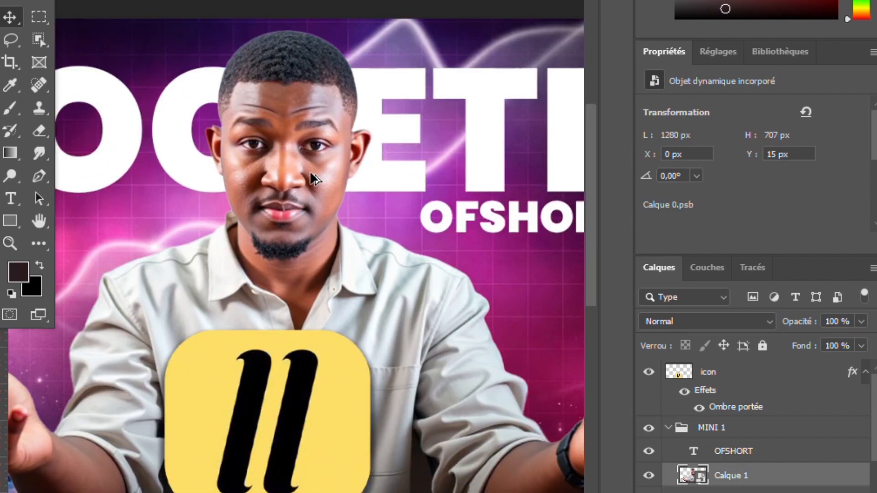
pyautogui.scroll(1, 311, 173)
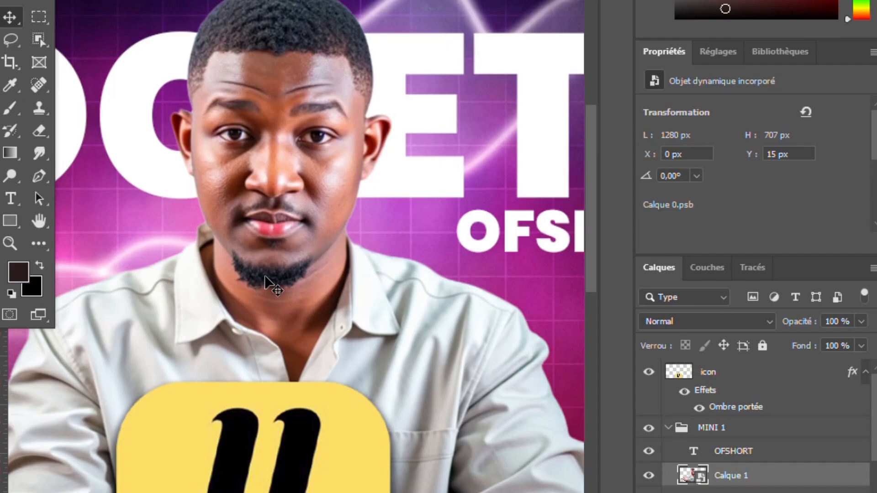
pyautogui.scroll(-3, 270, 278)
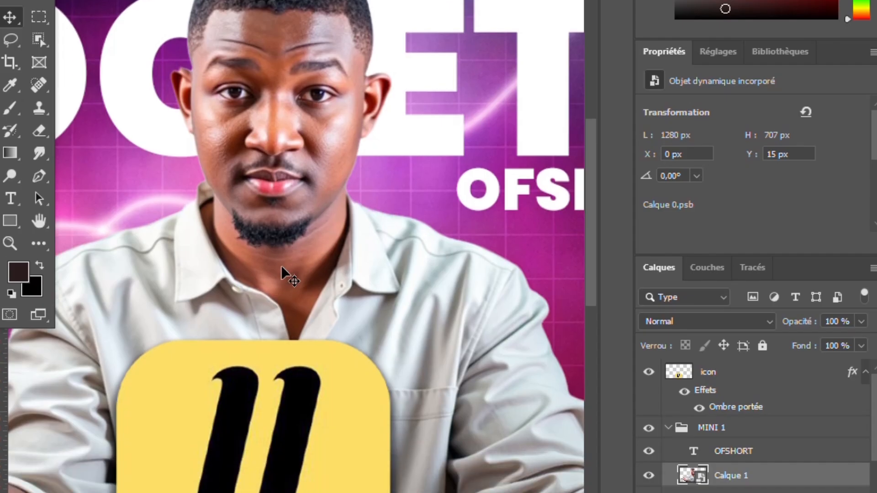
pyautogui.scroll(1, 284, 274)
pyautogui.scroll(-1, 282, 271)
pyautogui.scroll(-3, 283, 274)
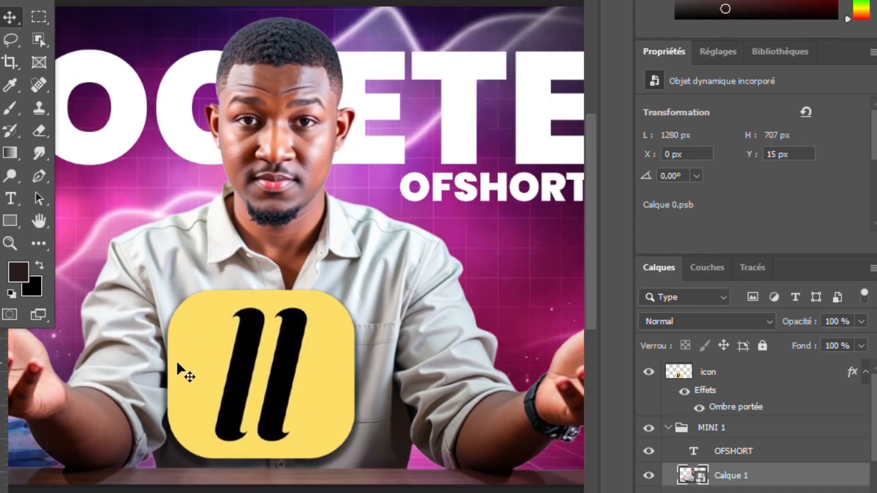
pyautogui.scroll(-4, 178, 368)
pyautogui.scroll(-2, 414, 375)
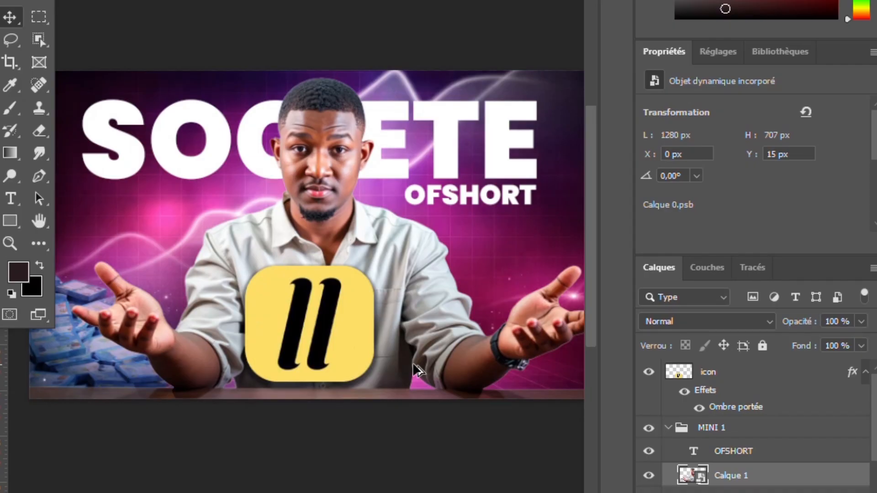
pyautogui.scroll(3, 311, 215)
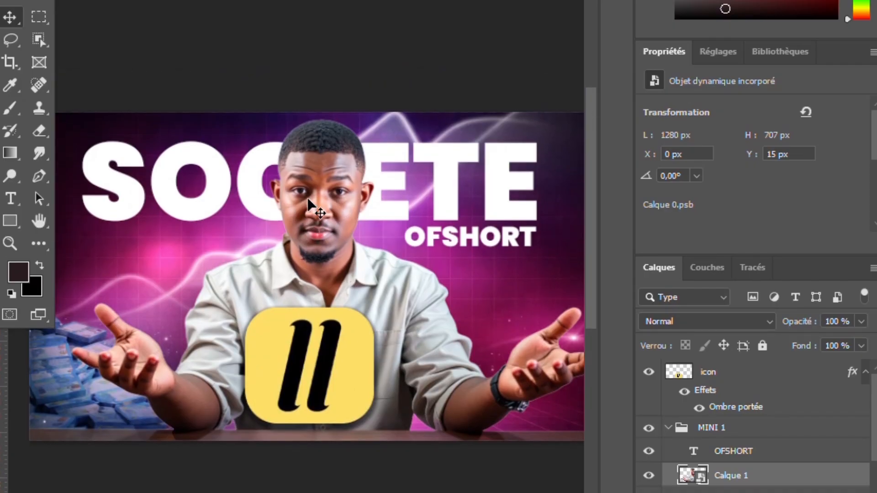
pyautogui.scroll(-2, 315, 212)
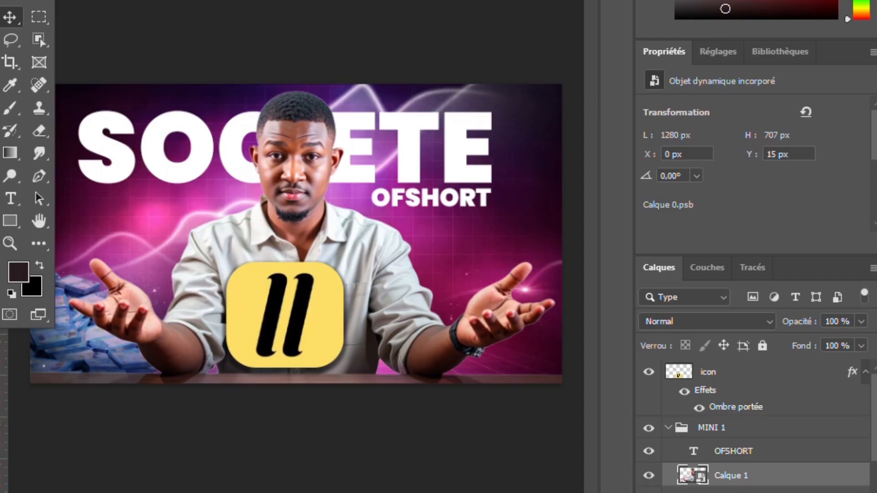
pyautogui.click(448, 213)
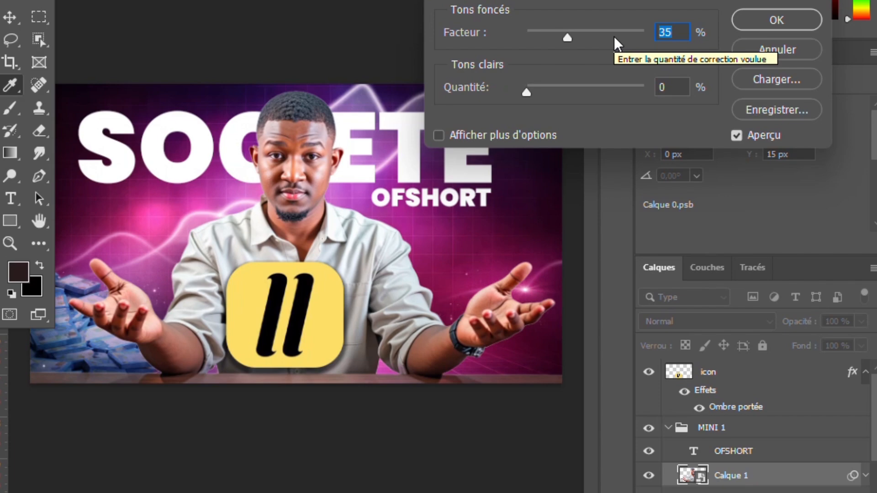
pyautogui.press('Return')
# Apply a Gaussian blur to the purple background image layer behind the SOCIETE title
pyautogui.click(542, 176)
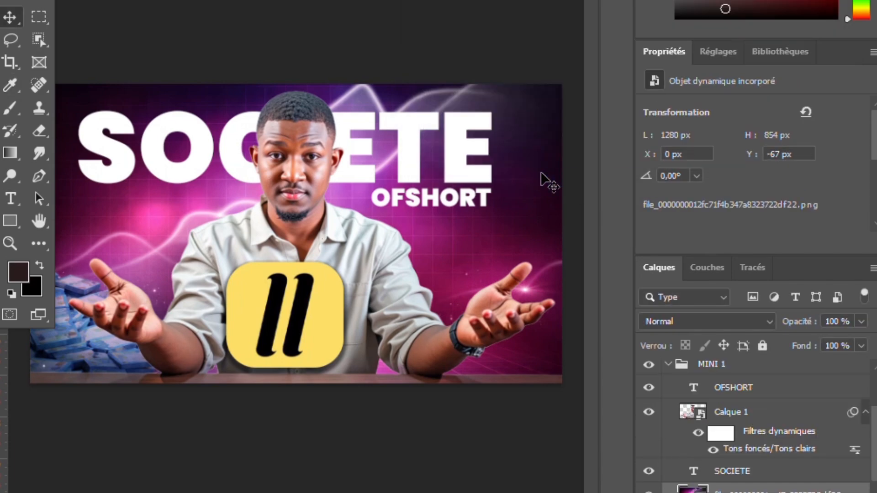
pyautogui.click(285, 1)
pyautogui.moveTo(341, 147)
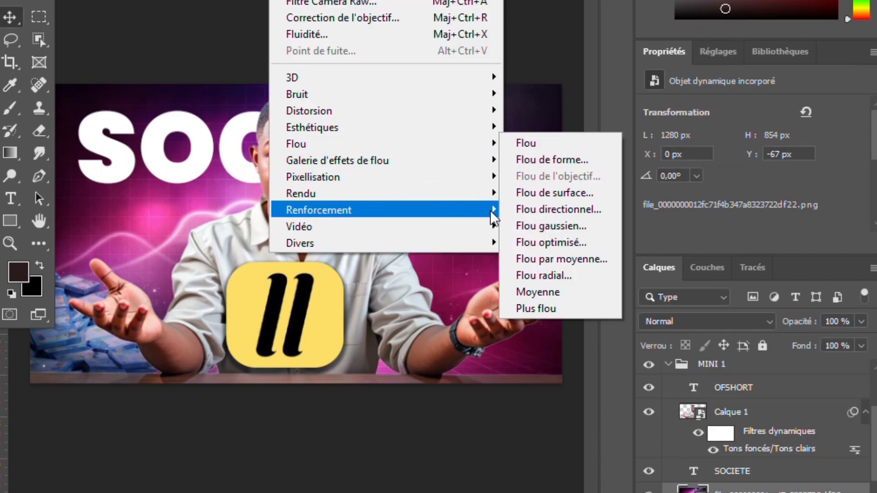
pyautogui.click(541, 221)
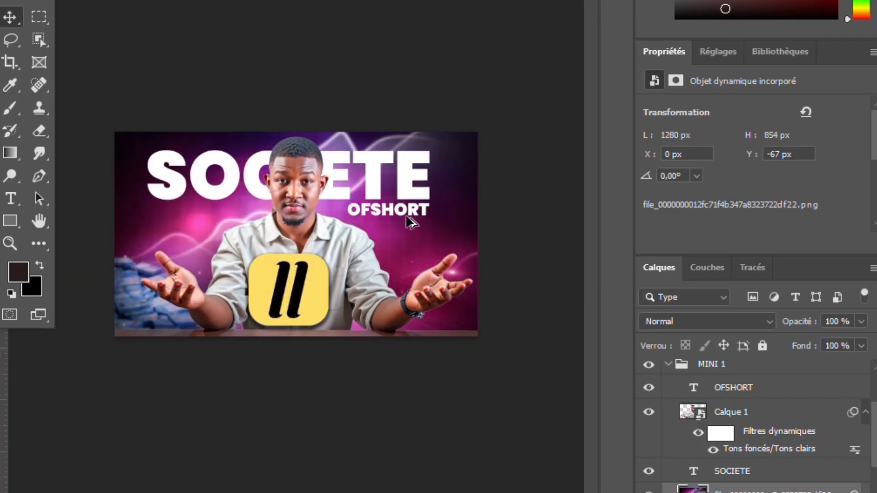
# Examine the man, titles and icon against the blurred background at several magnifications
pyautogui.scroll(1, 406, 217)
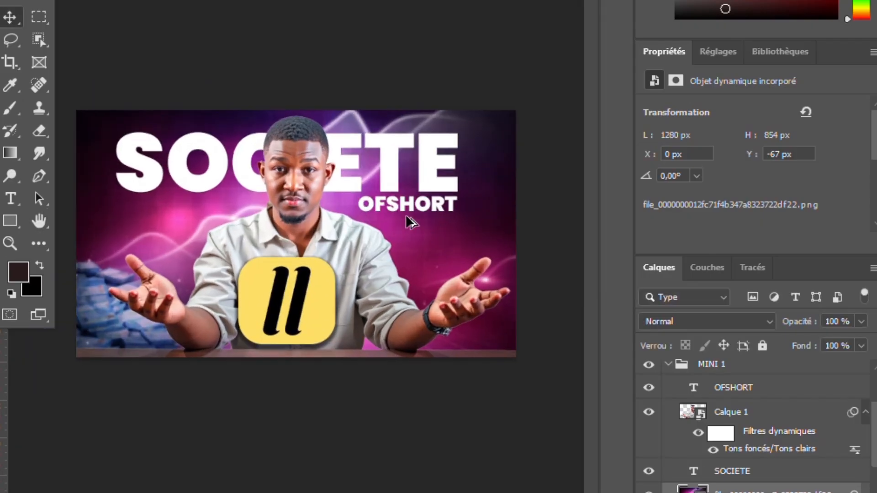
pyautogui.scroll(-2, 404, 216)
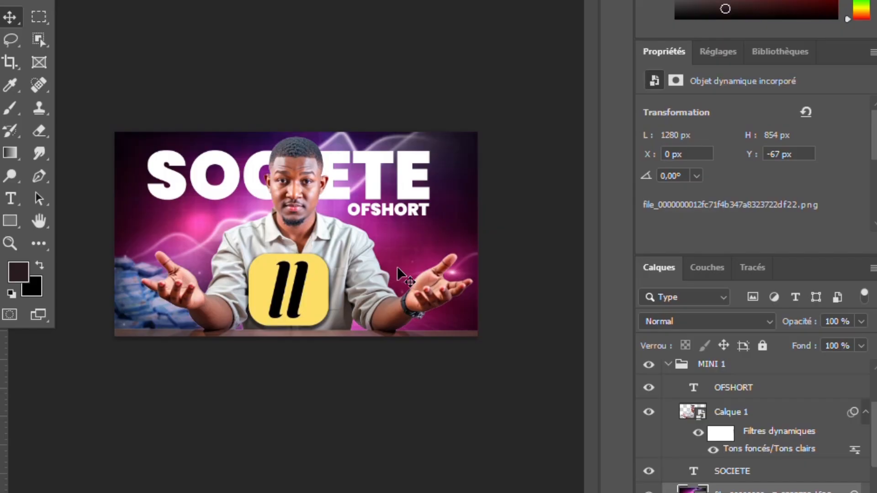
pyautogui.scroll(2, 396, 267)
pyautogui.scroll(-2, 395, 263)
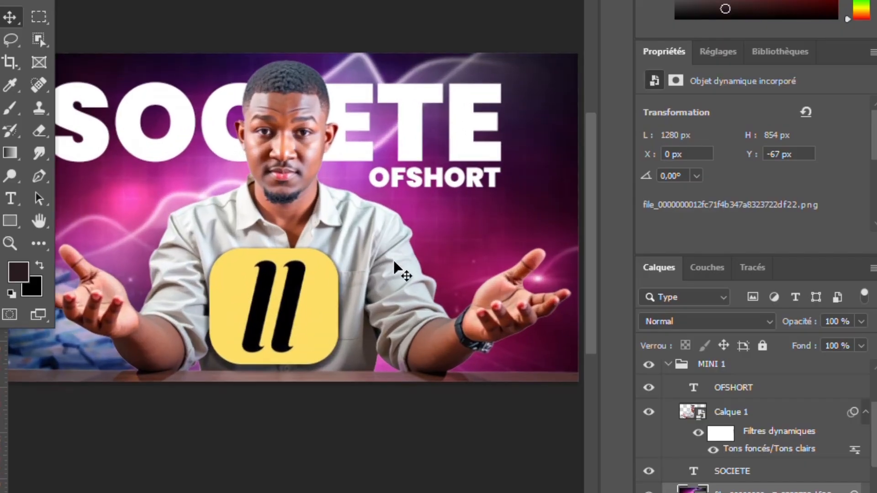
pyautogui.scroll(2, 395, 265)
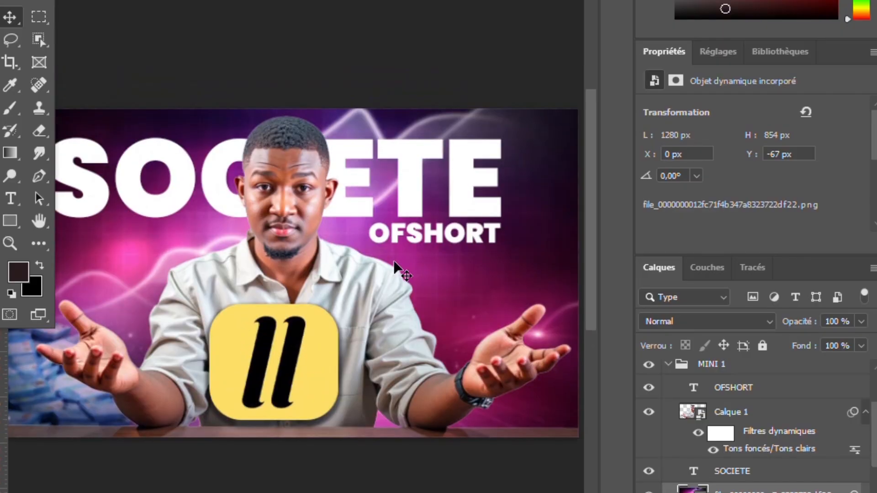
pyautogui.scroll(-2, 395, 266)
pyautogui.scroll(2, 391, 261)
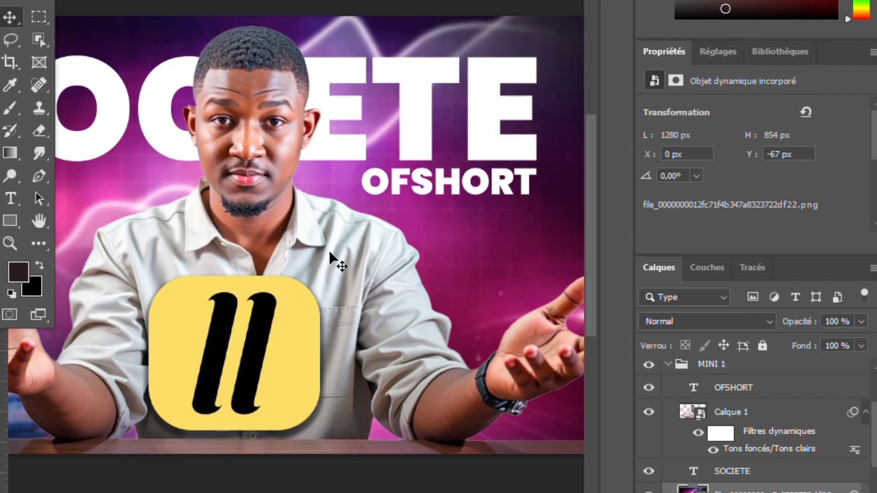
pyautogui.scroll(1, 329, 250)
# Add a Curves adjustment layer above the man's layer, Calque 1, and pull the curve's midpoint down to darken the midtones
pyautogui.click(695, 412)
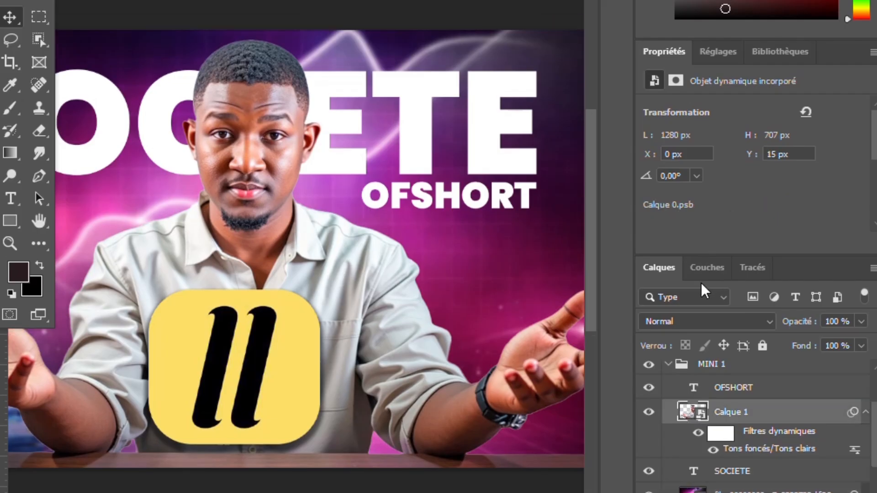
pyautogui.click(718, 51)
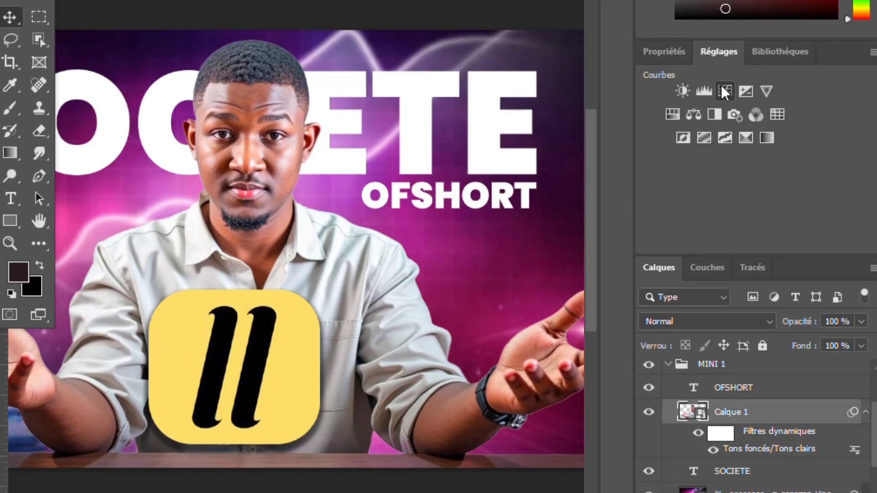
pyautogui.click(723, 90)
pyautogui.scroll(-1, 773, 184)
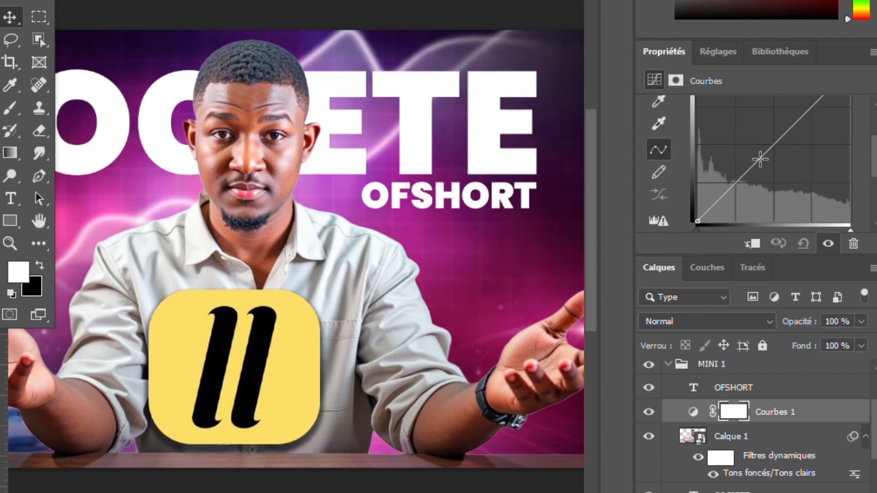
pyautogui.moveTo(760, 160); pyautogui.dragTo(746, 156)
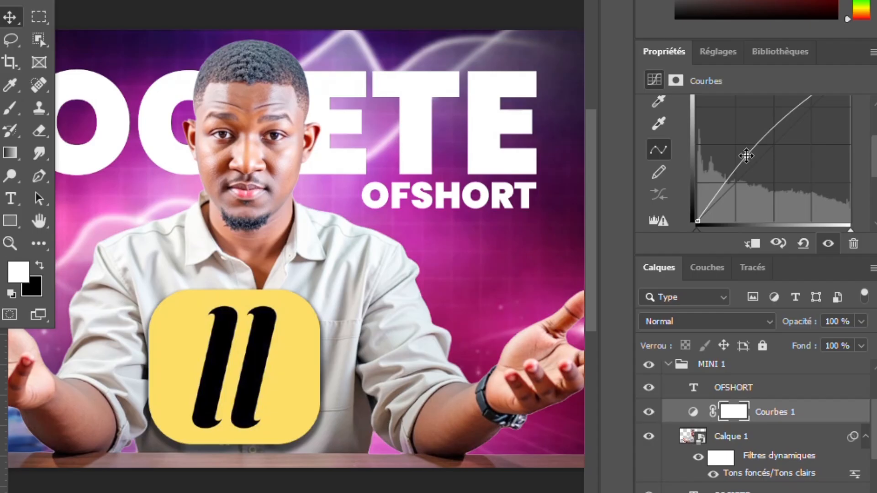
pyautogui.moveTo(747, 155); pyautogui.dragTo(764, 173)
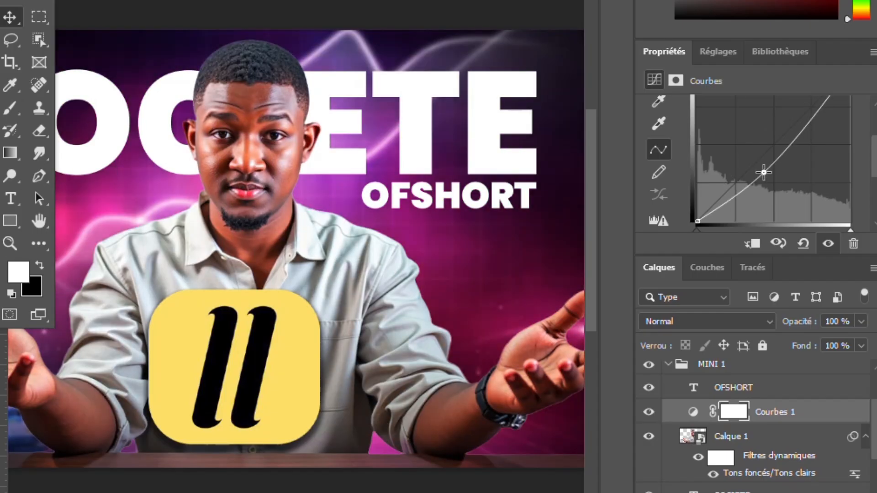
pyautogui.moveTo(763, 172); pyautogui.dragTo(767, 173)
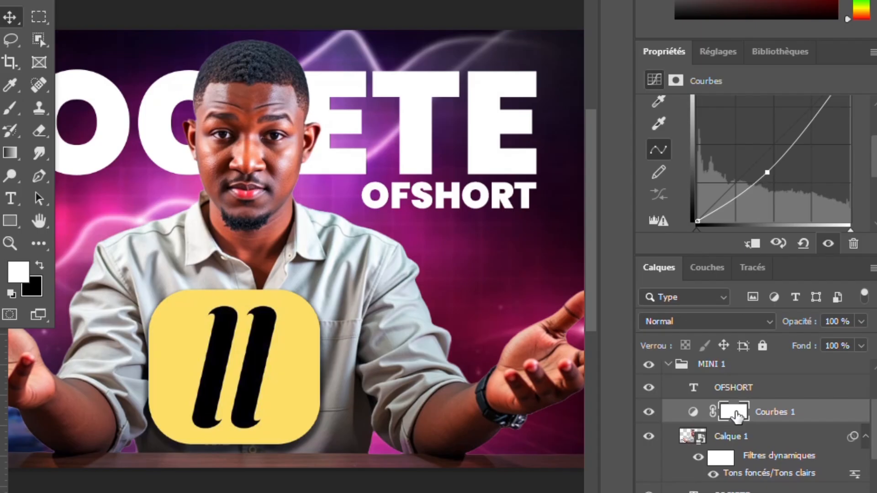
# Invert the Courbes 1 layer mask to black and clip the adjustment to Calque 1
pyautogui.hotkey('ctrl', 'i')
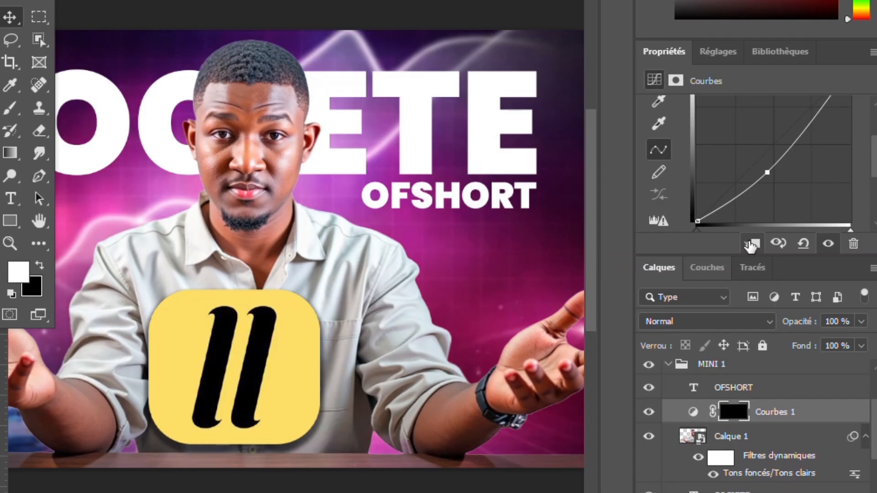
pyautogui.click(750, 246)
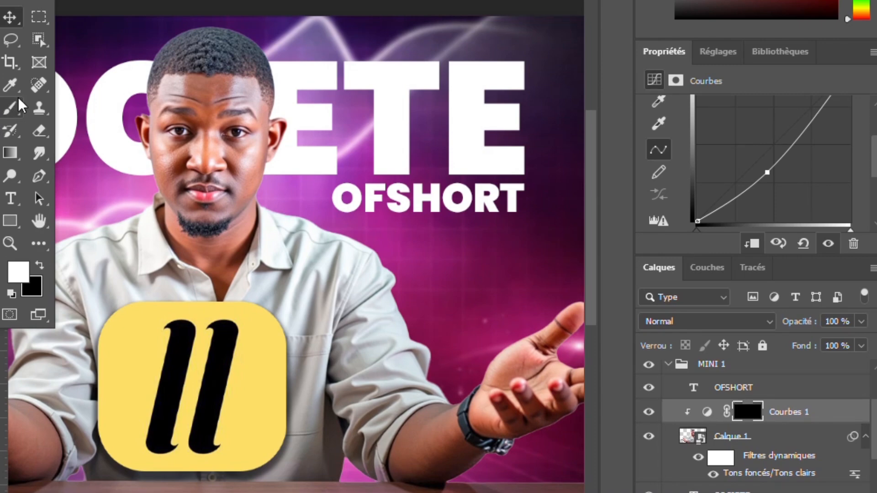
# Choose the Brush tool with the soft round preset Arrondi flou at a size of 20 px and 11% hardness
pyautogui.rightClick(14, 108)
pyautogui.click(69, 108)
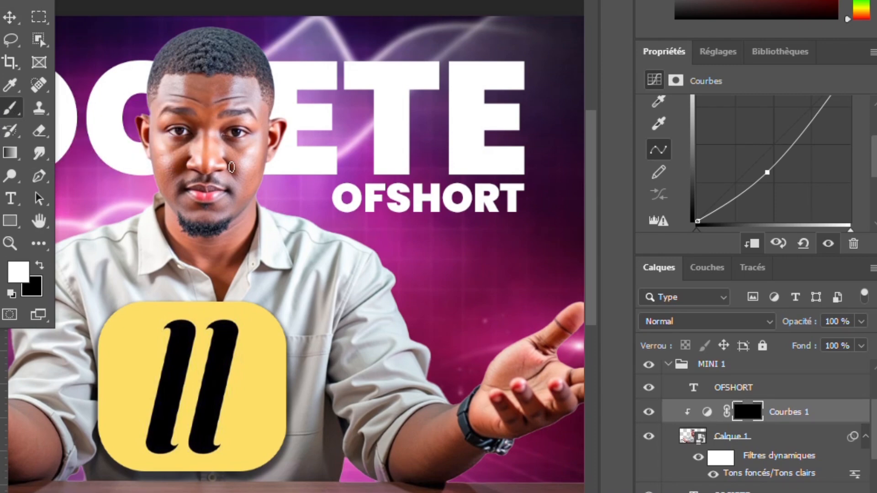
pyautogui.rightClick(344, 234)
pyautogui.moveTo(344, 234); pyautogui.dragTo(377, 234)
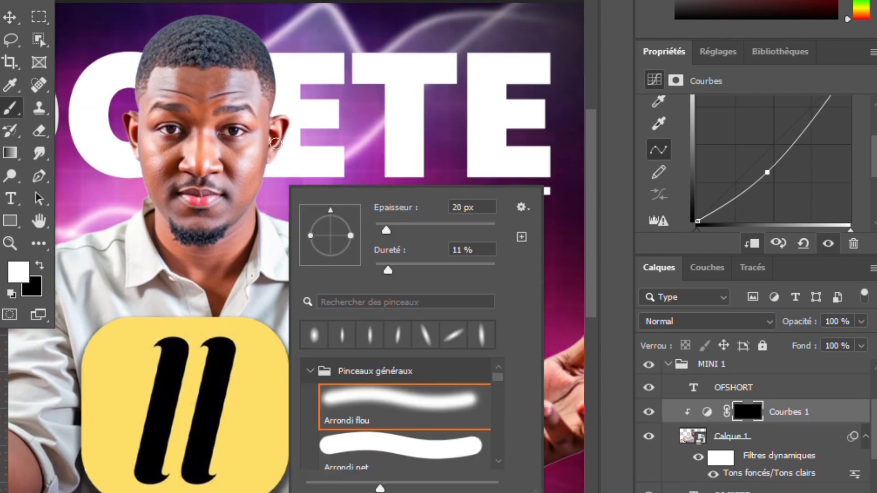
pyautogui.scroll(3, 323, 137)
pyautogui.scroll(1, 324, 136)
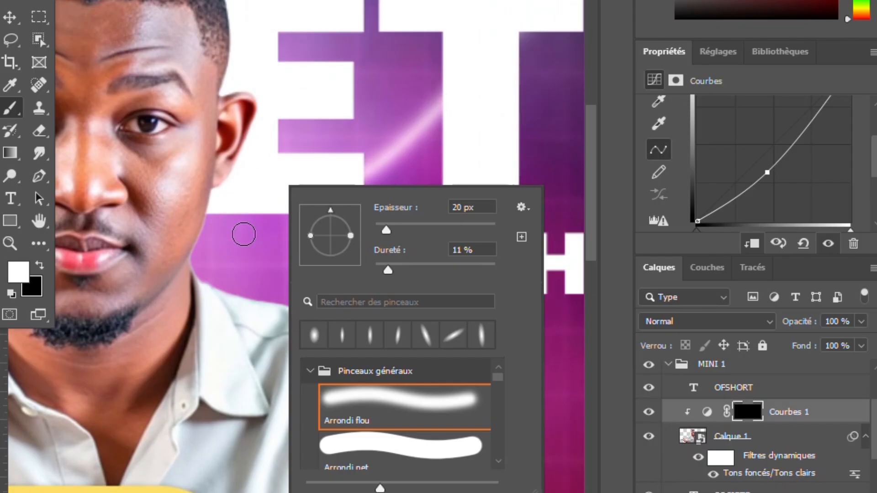
pyautogui.press('Escape')
pyautogui.scroll(-4, 256, 225)
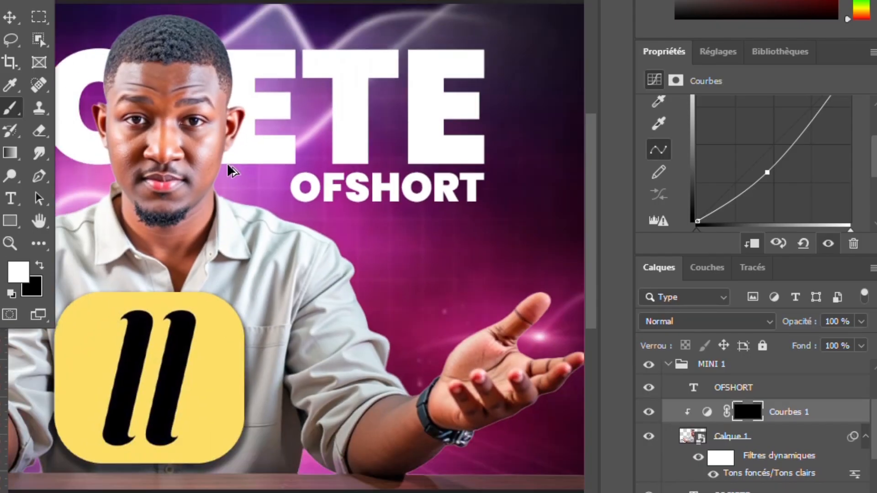
pyautogui.scroll(-2, 230, 161)
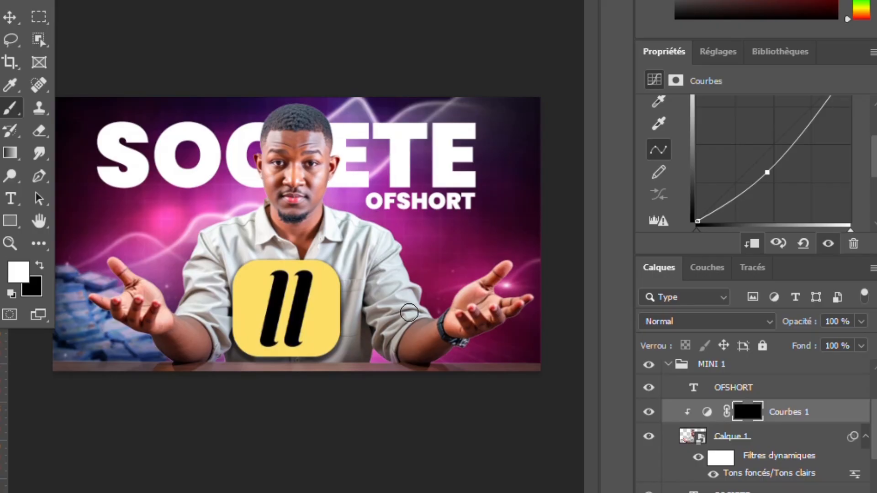
# Paint white on the Courbes 1 mask along the sides of the man's face, ears and forearm to darken them
pyautogui.scroll(5, 326, 192)
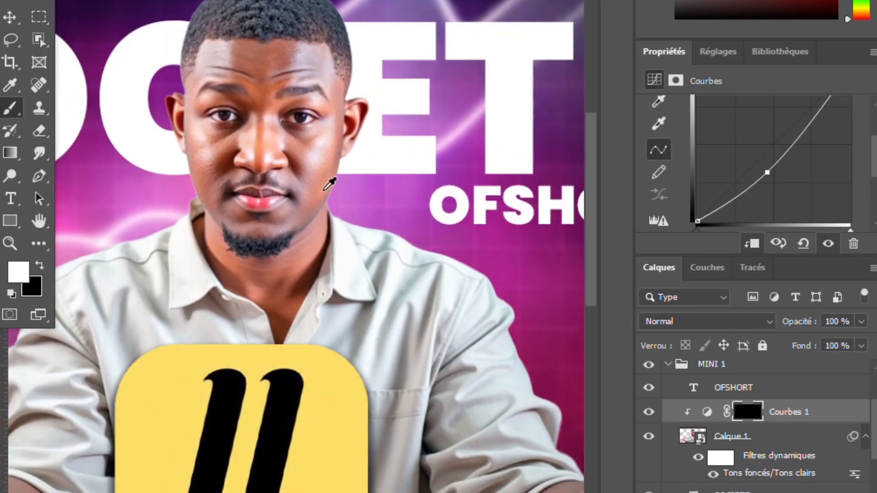
pyautogui.scroll(3, 324, 191)
pyautogui.moveTo(357, 164); pyautogui.dragTo(376, 108)
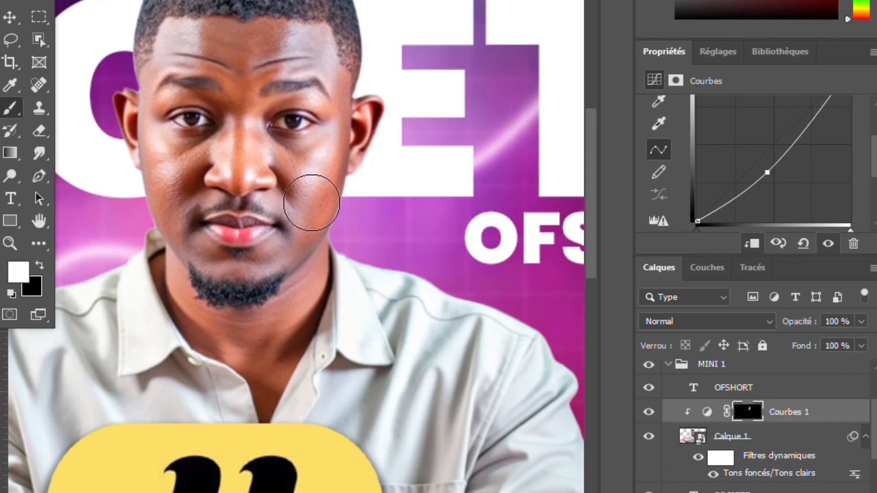
pyautogui.scroll(-1, 382, 58)
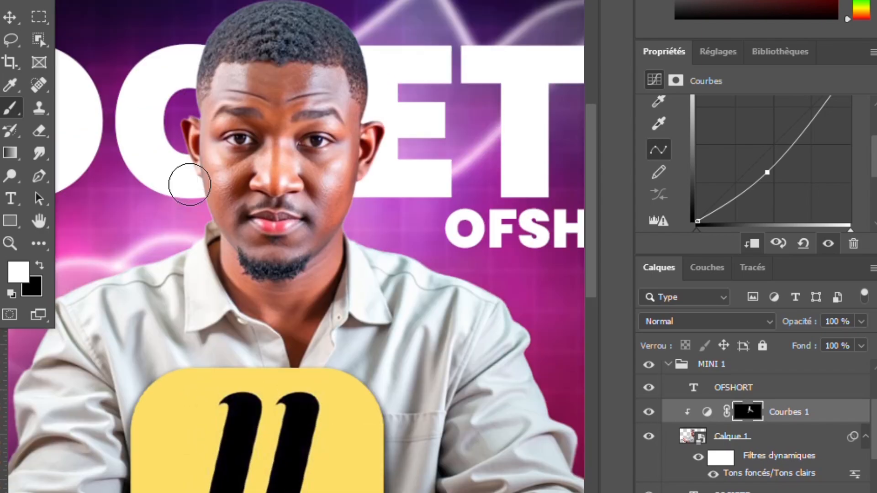
pyautogui.scroll(-2, 184, 183)
pyautogui.moveTo(140, 452); pyautogui.dragTo(180, 453)
pyautogui.scroll(3, 244, 237)
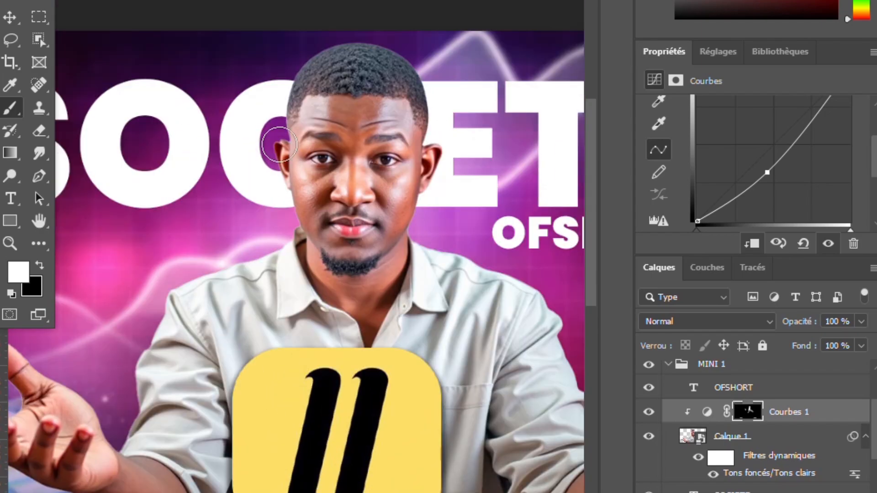
pyautogui.scroll(-1, 417, 235)
pyautogui.hotkey('ctrl', 'j')
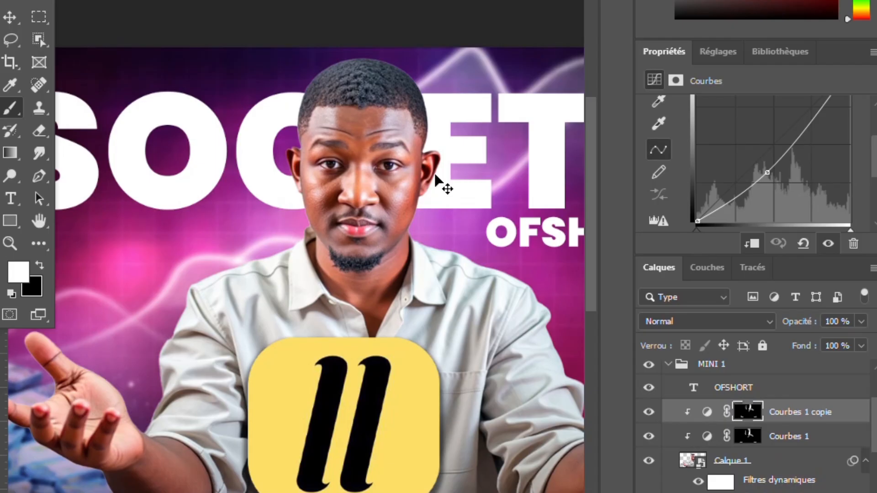
pyautogui.hotkey('ctrl', 'z')
# Move the icon layer into the MINI 1 group above the OFSHORT text and collapse the group
pyautogui.moveTo(703, 370); pyautogui.dragTo(702, 446)
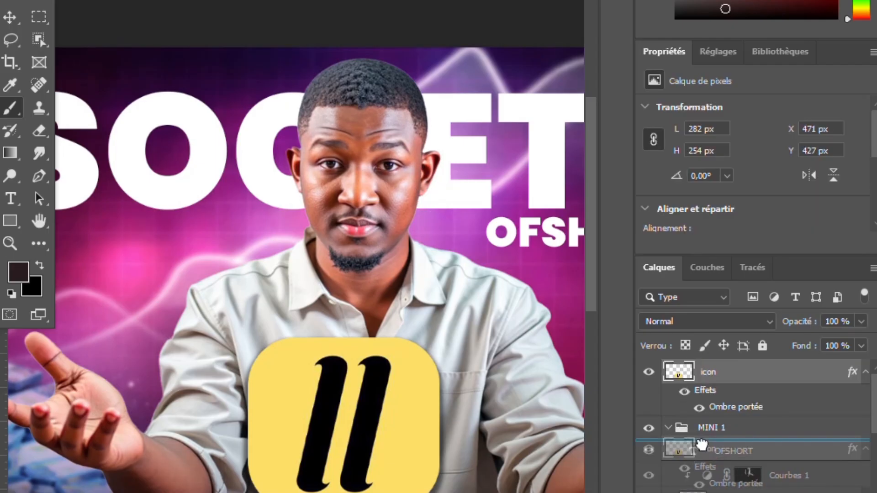
pyautogui.click(668, 371)
pyautogui.scroll(-4, 495, 282)
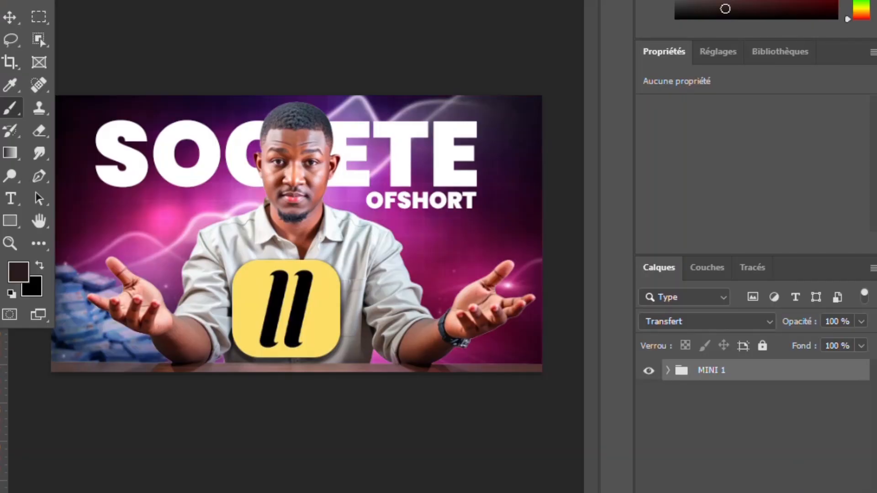
# Create a new group above MINI 1, name it lumier and set its blend mode to Densité linéaire - (Ajout)
pyautogui.hotkey('ctrl', 'g')
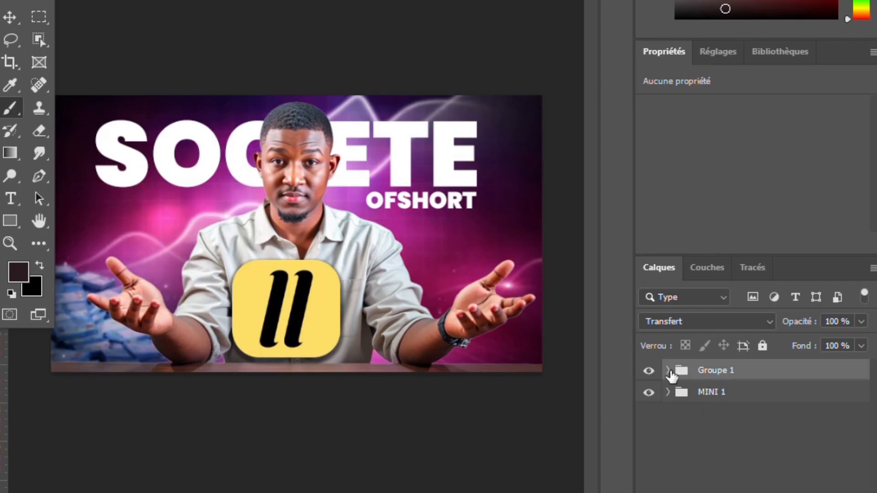
pyautogui.doubleClick(718, 370)
pyautogui.press('Return')
pyautogui.click(707, 323)
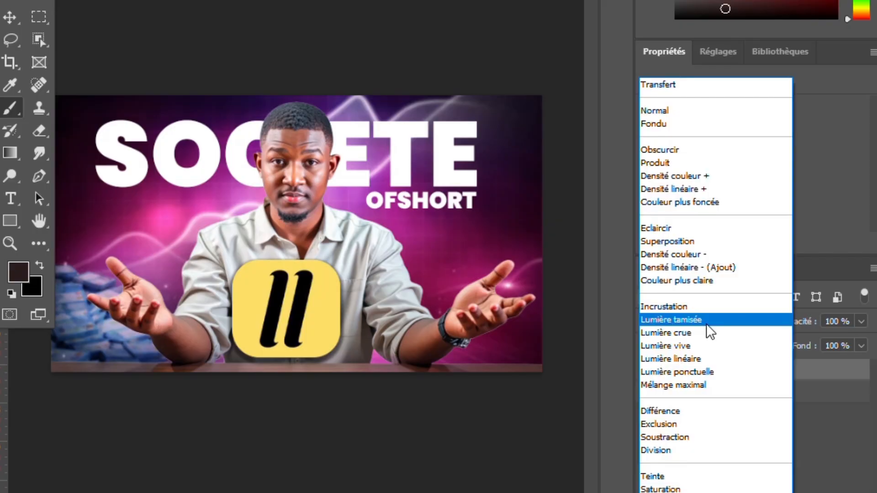
pyautogui.click(694, 265)
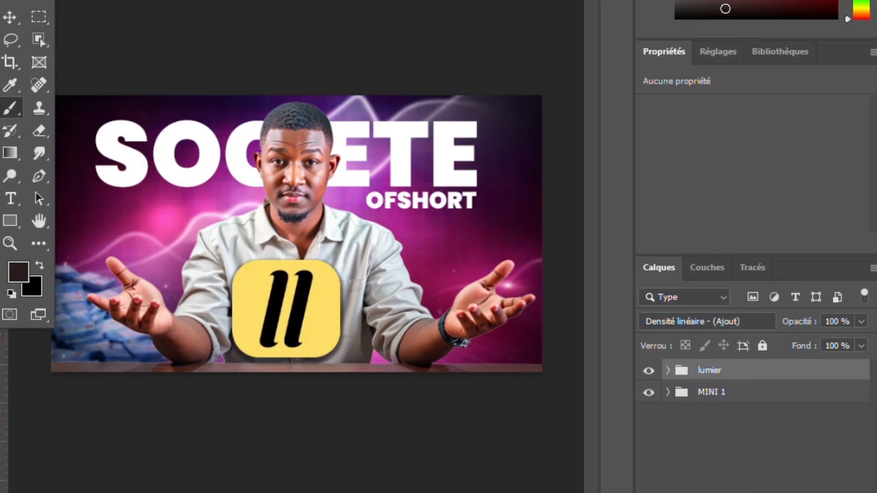
# Add a black solid color fill layer inside the lumier group and hide the MINI 1 group
pyautogui.click(760, 492)
pyautogui.click(728, 213)
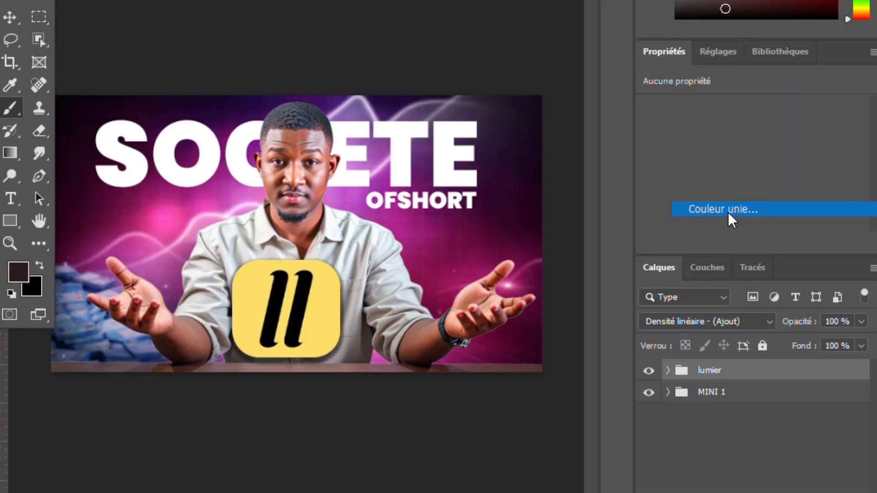
pyautogui.moveTo(582, 237); pyautogui.dragTo(734, 395)
pyautogui.press('Return')
# Add a gradient map adjustment layer above the black fill layer in the lumier group
pyautogui.click(759, 492)
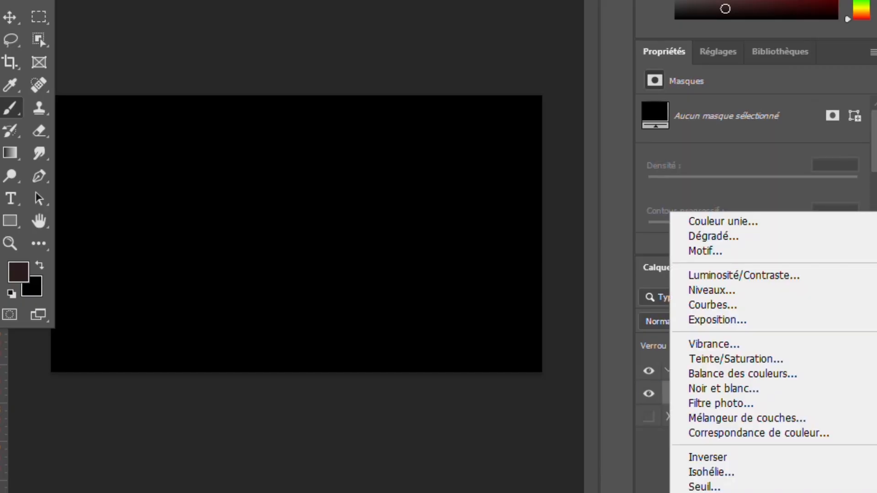
pyautogui.click(651, 464)
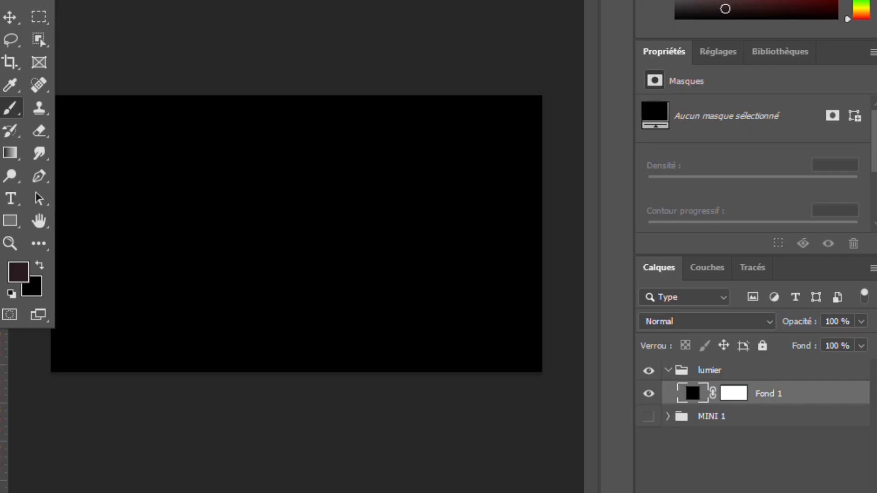
pyautogui.click(773, 492)
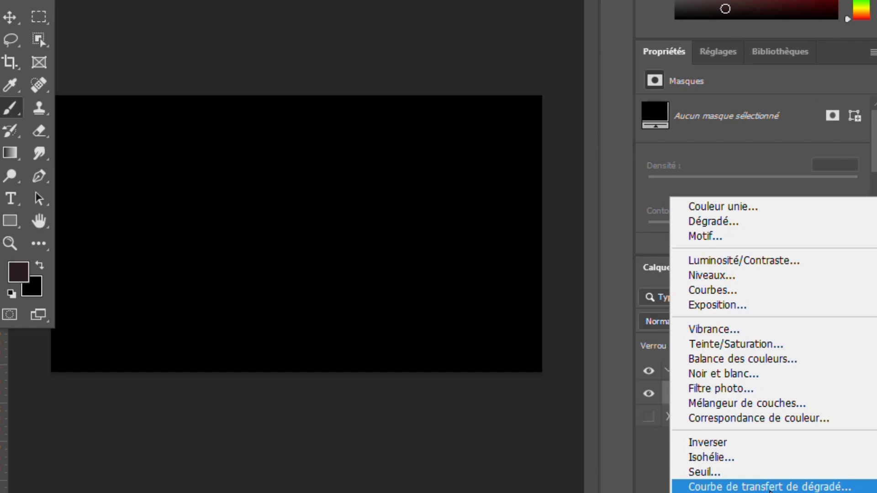
pyautogui.click(771, 487)
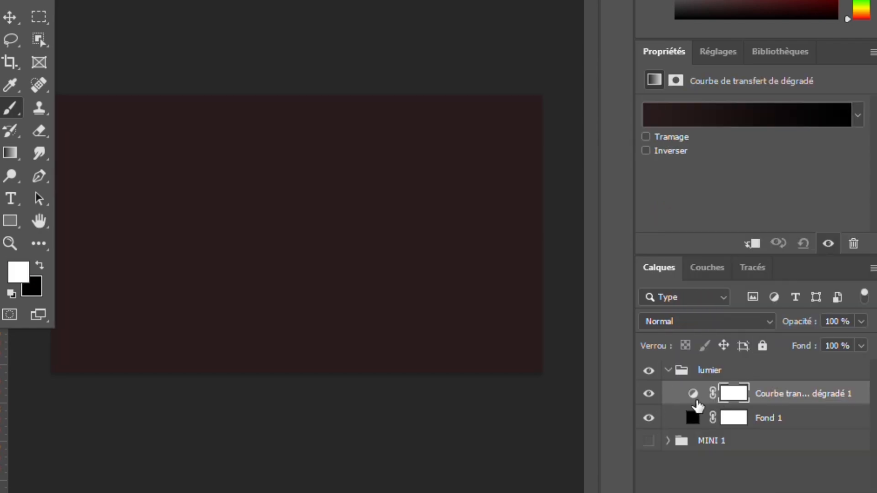
# Apply the Rose_17 preset from the Roses set to the gradient map in the lumier group
pyautogui.doubleClick(694, 395)
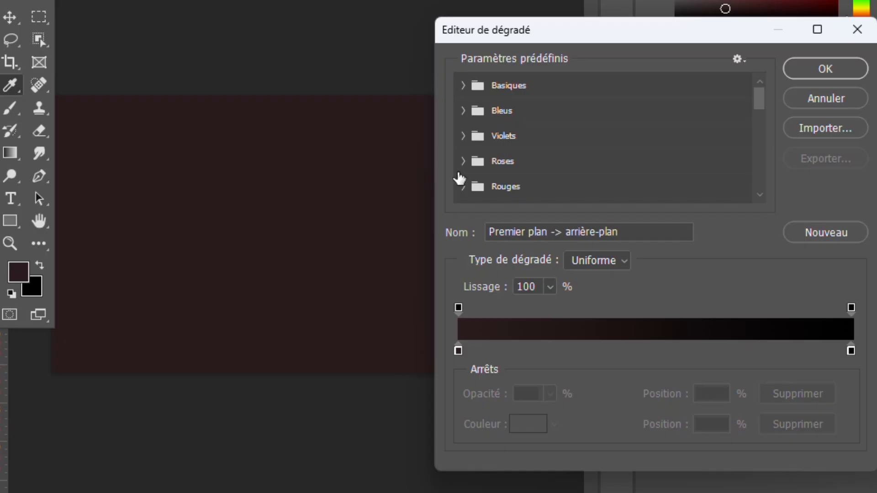
pyautogui.click(462, 162)
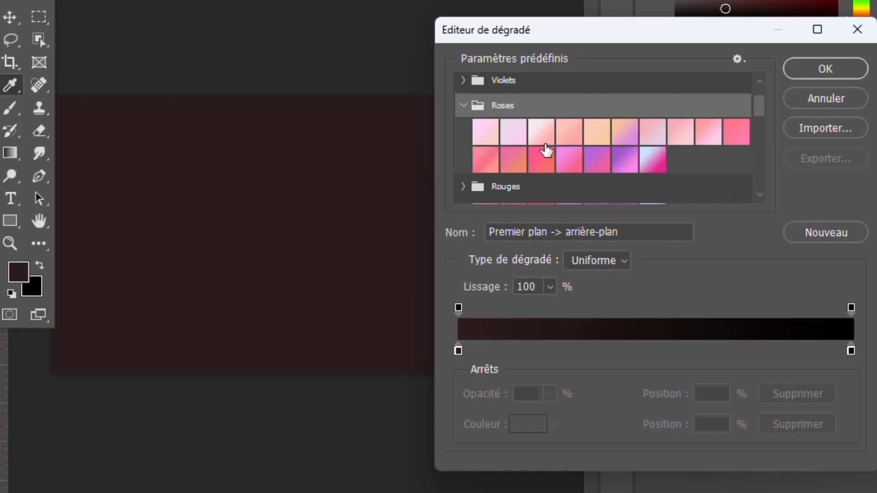
pyautogui.click(653, 170)
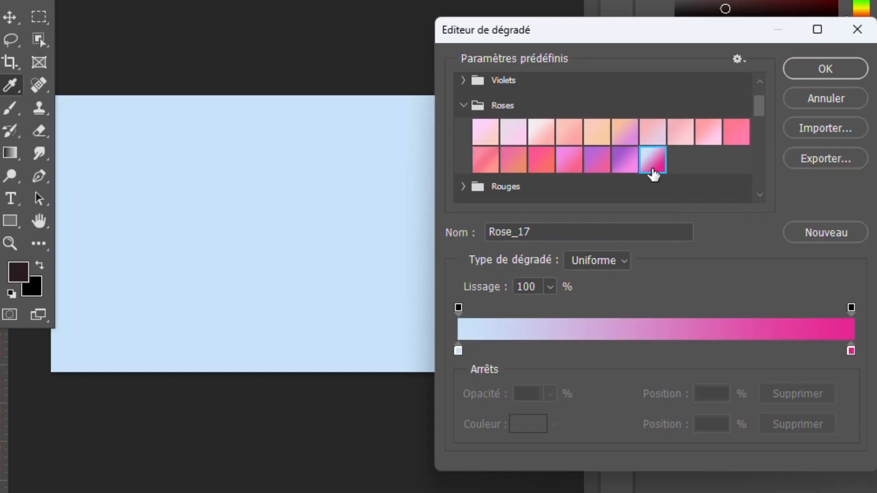
pyautogui.click(800, 74)
# Invert the gradient map's mask to black and add an empty layer between the gradient map and the black fill
pyautogui.click(740, 402)
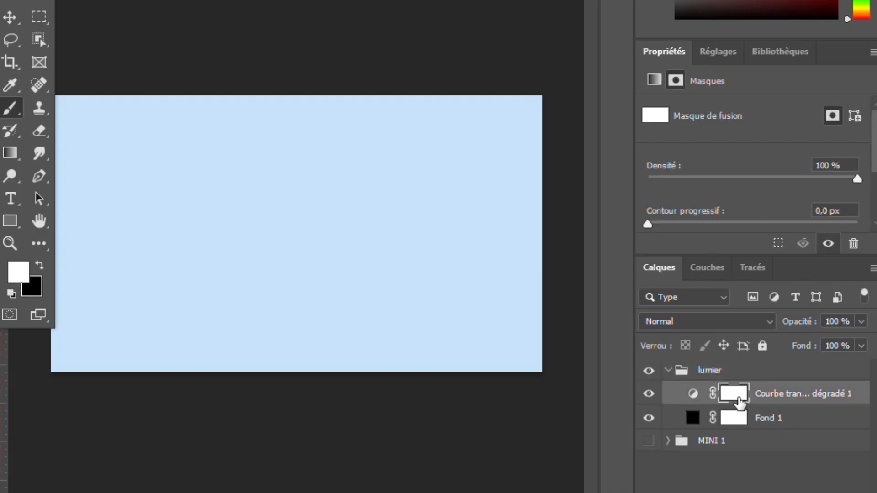
pyautogui.hotkey('ctrl', 'i')
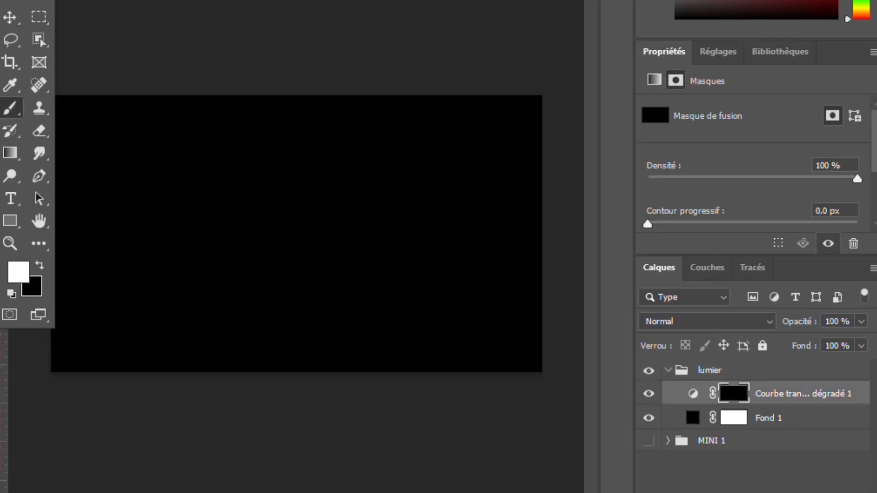
pyautogui.hotkey('ctrl', 'shift', 'alt', 'n')
pyautogui.moveTo(759, 392); pyautogui.dragTo(759, 418)
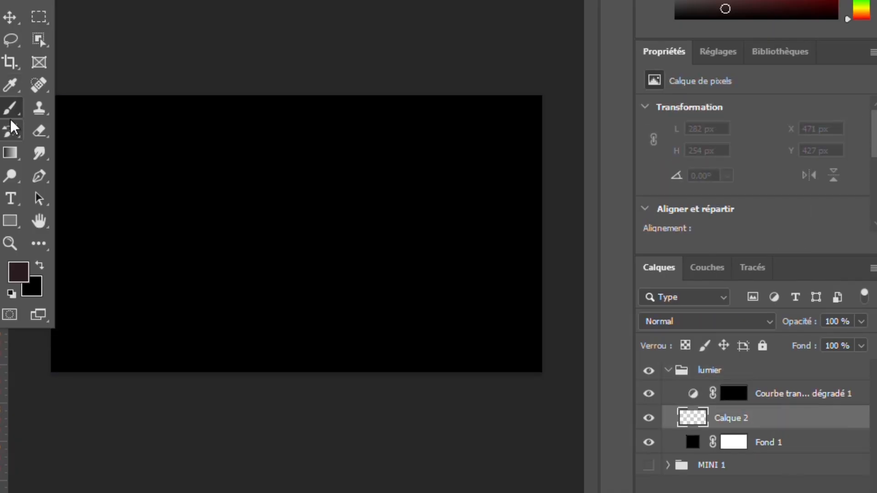
# Paint large soft test strokes with the Brush tool on the empty layer, near the middle of the canvas
pyautogui.rightClick(12, 109)
pyautogui.click(62, 107)
pyautogui.scroll(3, 256, 199)
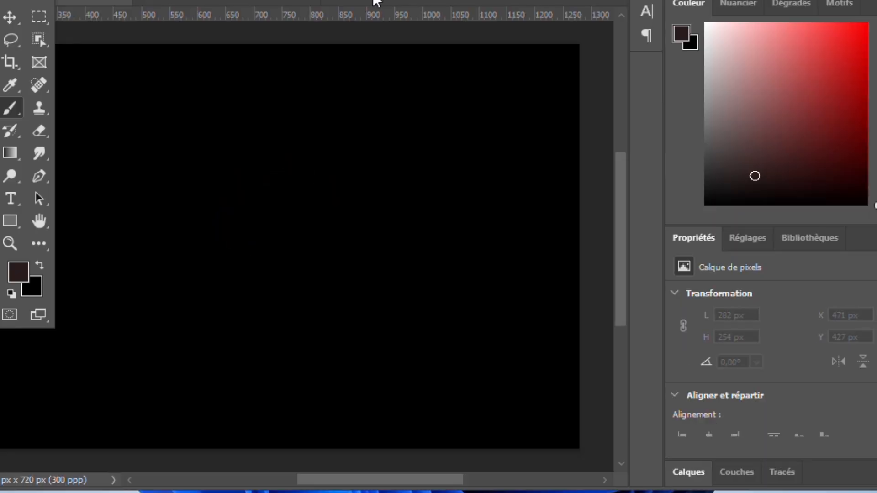
pyautogui.moveTo(242, 256); pyautogui.dragTo(308, 220)
pyautogui.moveTo(308, 192)
pyautogui.mouseDown()
pyautogui.moveTo(299, 227)
pyautogui.moveTo(308, 178)
pyautogui.moveTo(279, 255)
pyautogui.moveTo(295, 258)
pyautogui.moveTo(299, 392)
pyautogui.moveTo(303, 290)
pyautogui.moveTo(256, 314)
pyautogui.moveTo(242, 370)
pyautogui.moveTo(254, 187)
pyautogui.moveTo(239, 112)
pyautogui.mouseUp()
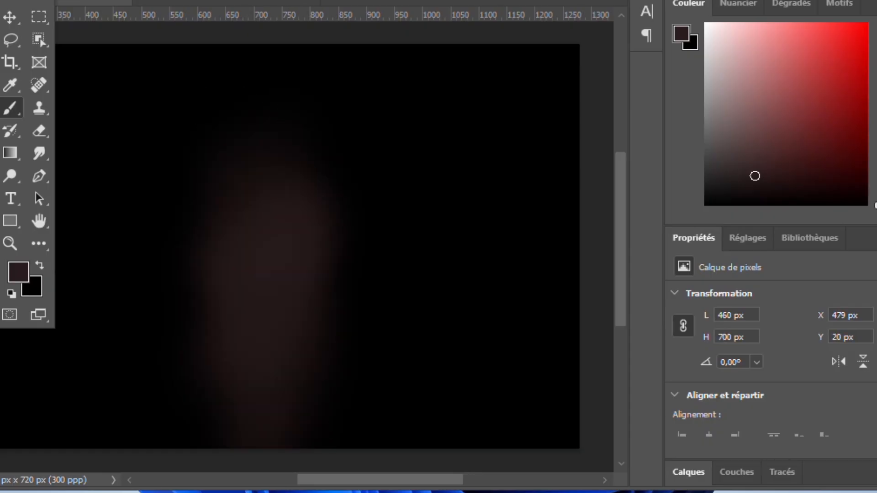
pyautogui.moveTo(320, 140); pyautogui.dragTo(313, 219)
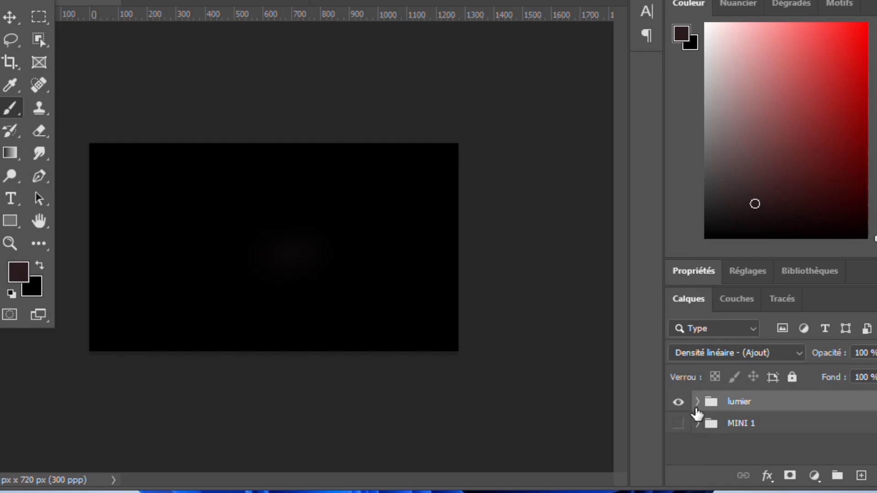
# Show the MINI 1 group and load the outline of the cut-out man's layer, Calque 1, as a selection
pyautogui.click(679, 424)
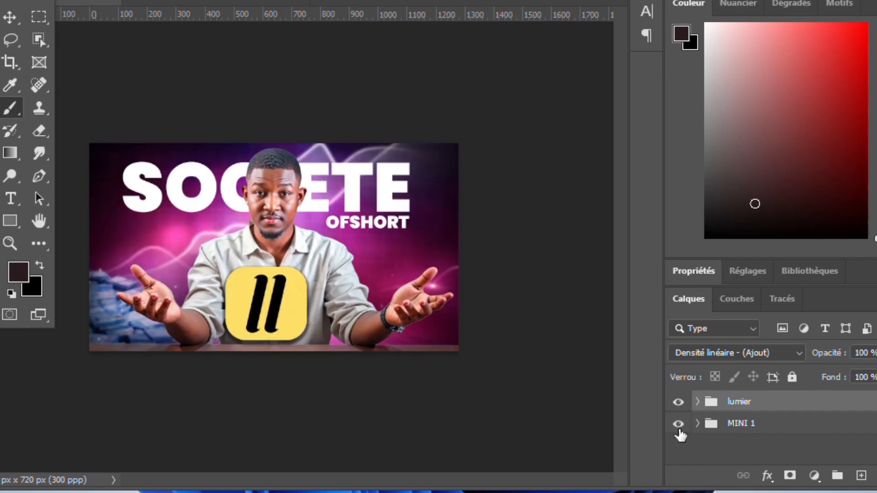
pyautogui.click(697, 402)
pyautogui.scroll(-3, 754, 419)
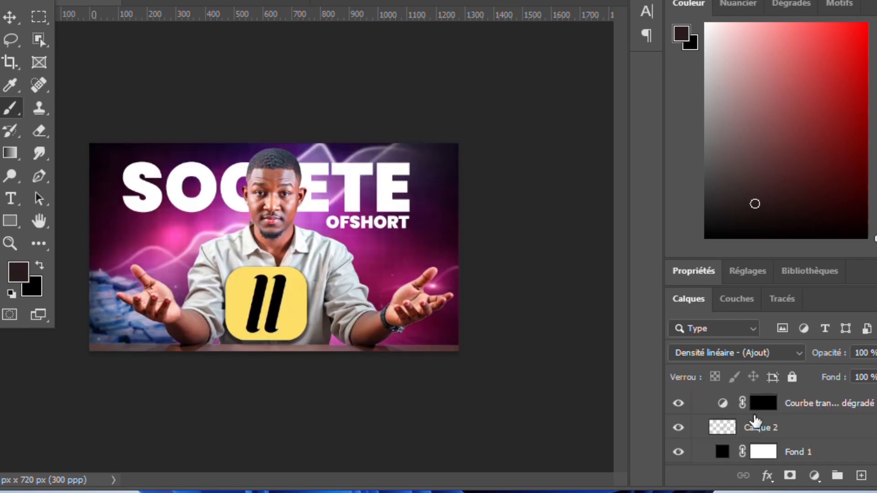
pyautogui.click(697, 453)
pyautogui.scroll(-3, 728, 452)
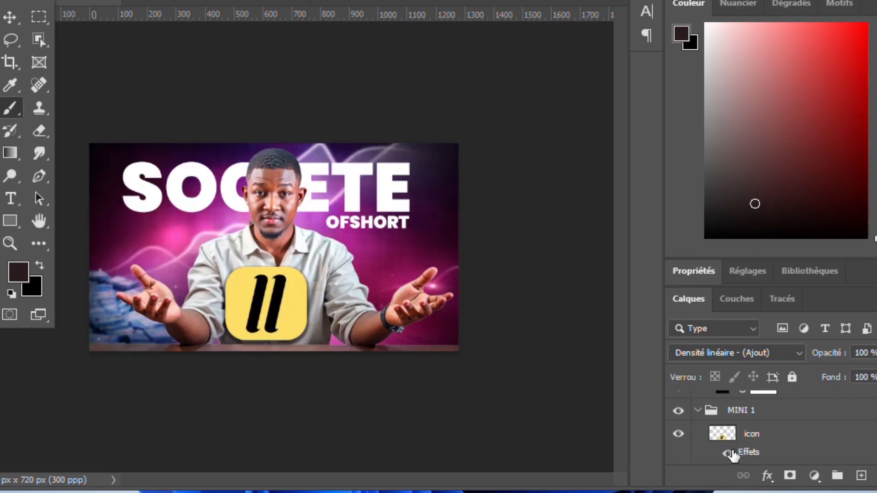
pyautogui.scroll(-1, 740, 452)
pyautogui.click(724, 443)
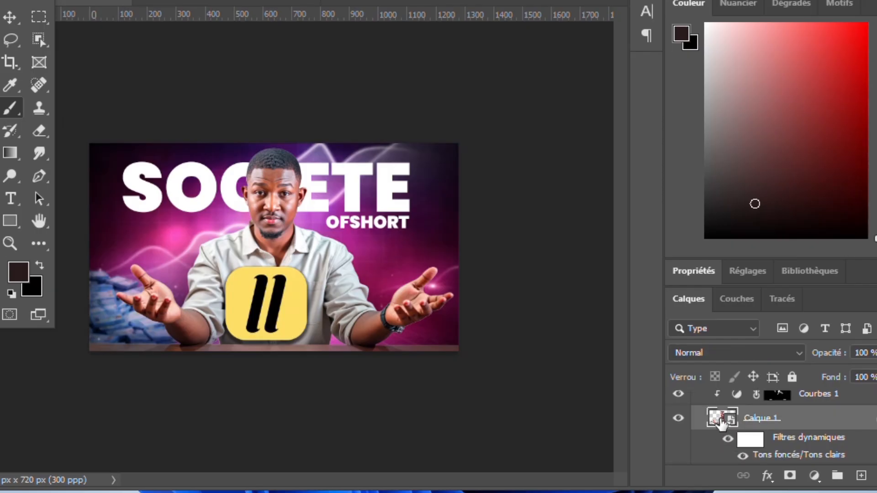
pyautogui.keyDown('ctrl'); pyautogui.click(721, 422); pyautogui.keyUp('ctrl')
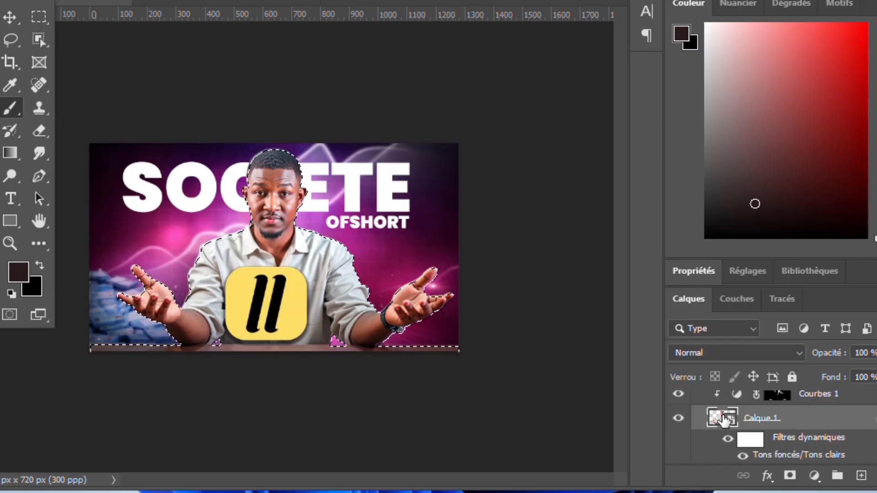
# Add a layer mask to Calque 2 in the lumier group from the selection of the man
pyautogui.scroll(-3, 731, 425)
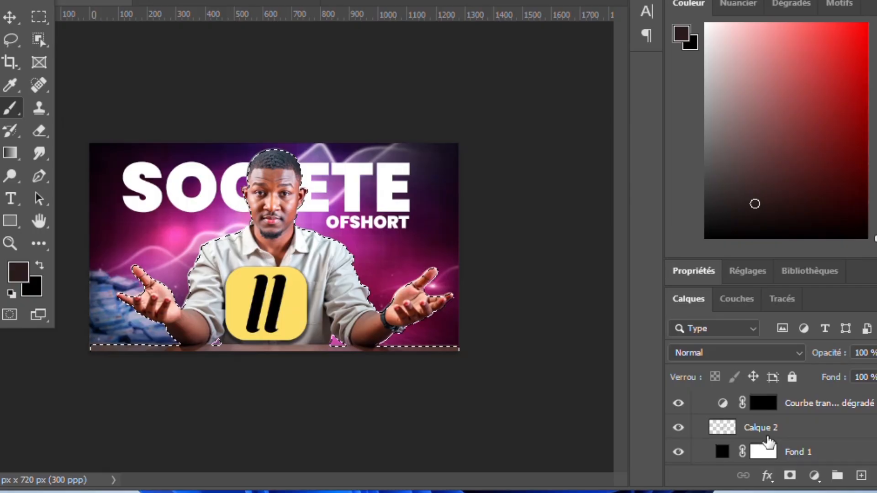
pyautogui.click(769, 435)
pyautogui.click(790, 476)
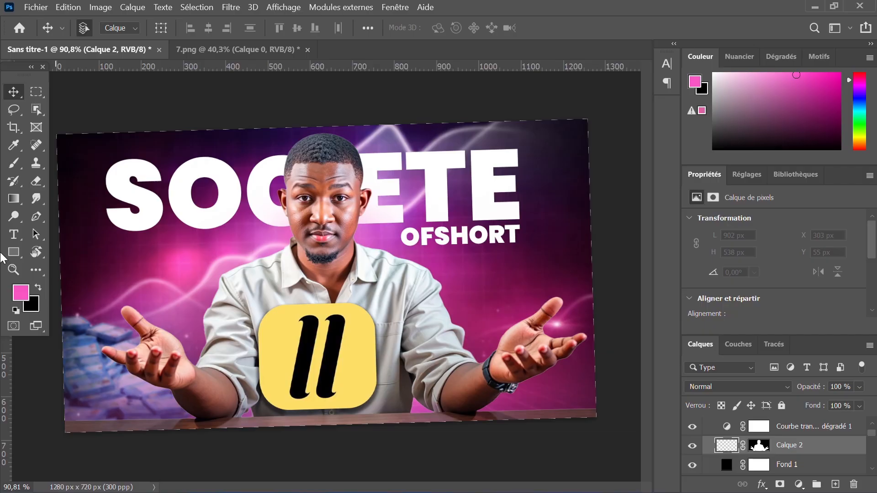
# Set the foreground colour to white, rotate the canvas view to about -93° and activate the Brush tool
pyautogui.click(17, 311)
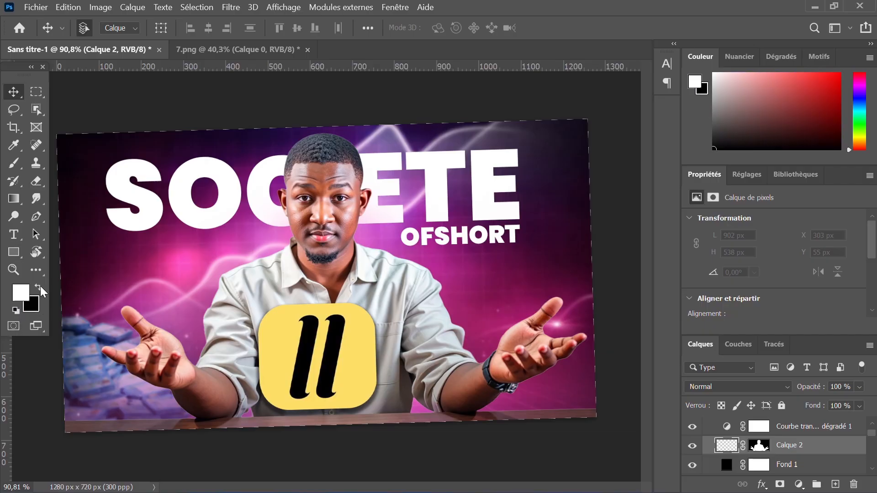
pyautogui.moveTo(23, 166); pyautogui.dragTo(59, 174)
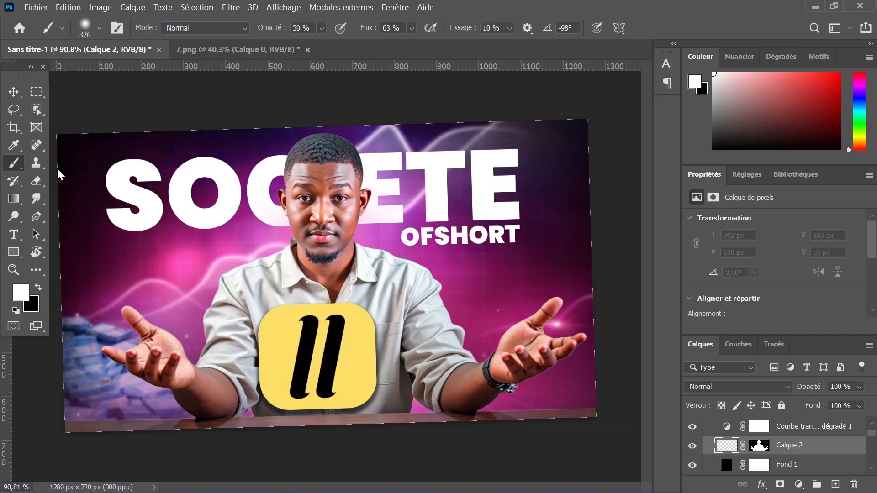
pyautogui.scroll(3, 405, 294)
pyautogui.press('r')
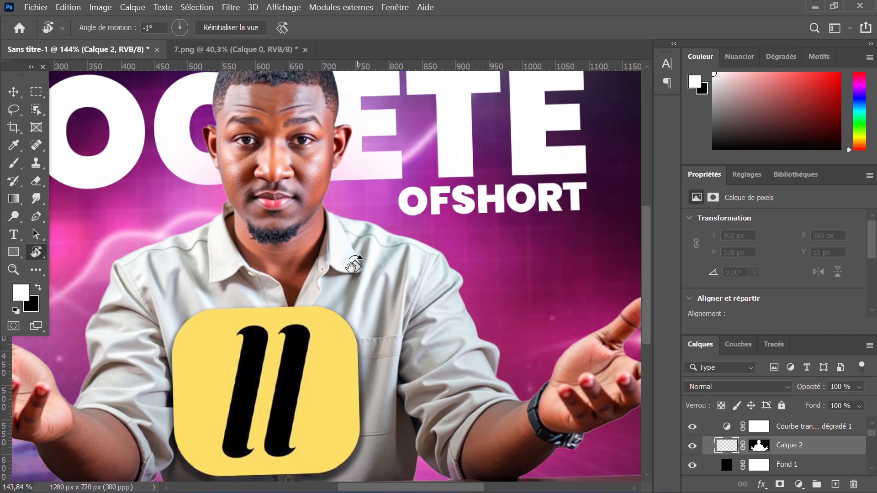
pyautogui.moveTo(352, 265)
pyautogui.mouseDown()
pyautogui.moveTo(297, 284)
pyautogui.moveTo(463, 329)
pyautogui.moveTo(293, 192)
pyautogui.moveTo(234, 190)
pyautogui.moveTo(315, 219)
pyautogui.moveTo(299, 215)
pyautogui.mouseUp()
pyautogui.press('b')
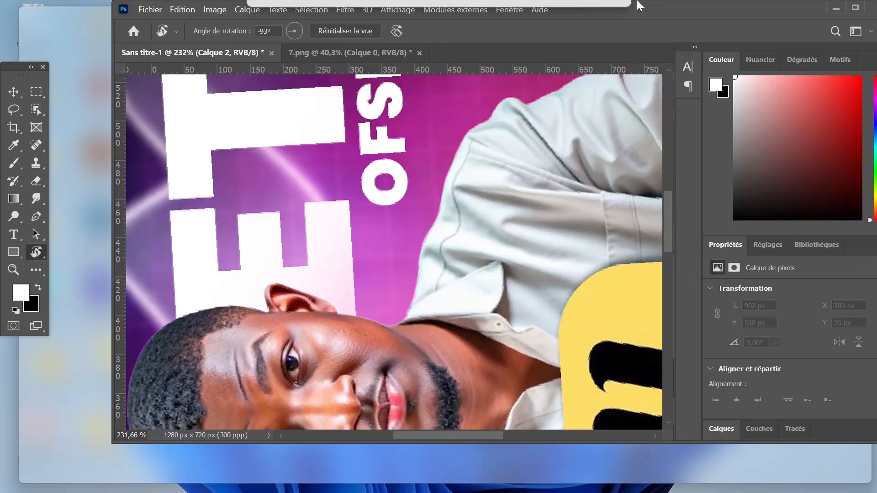
pyautogui.moveTo(640, 5); pyautogui.dragTo(640, 5)
pyautogui.click(13, 164)
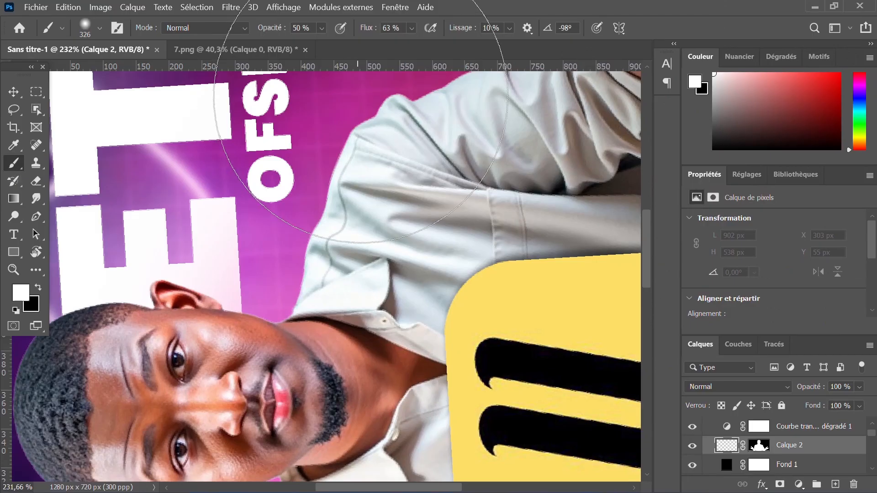
# Set the brush flow to 2 % and flatten the 326 px tip into a narrow ellipse angled at -8°
pyautogui.moveTo(628, 2); pyautogui.dragTo(629, 37)
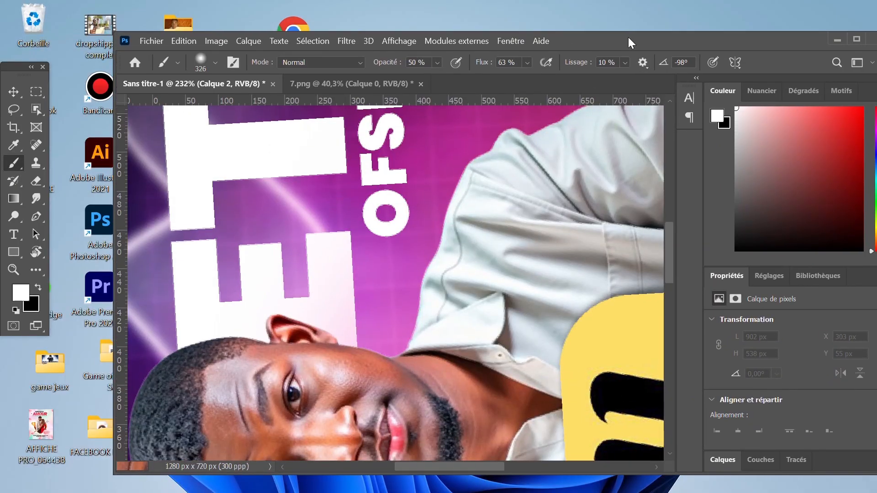
pyautogui.click(520, 63)
pyautogui.press('BackSpace')
pyautogui.press('BackSpace')
pyautogui.write('2')
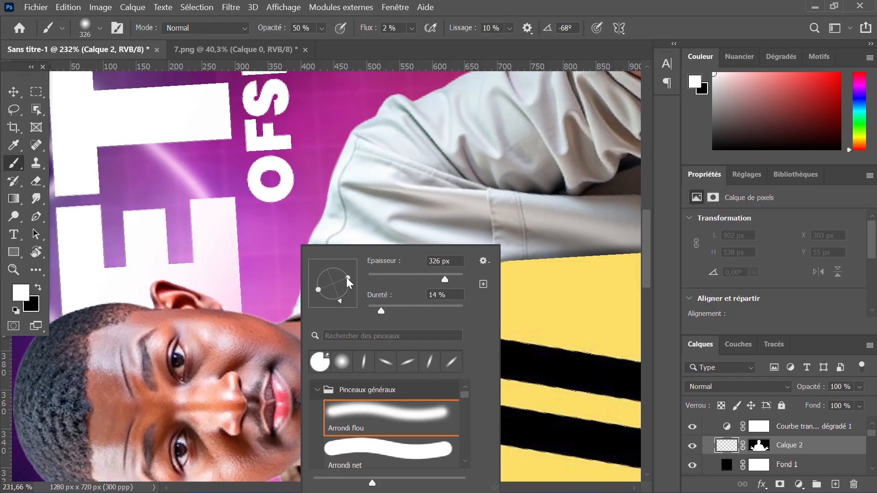
pyautogui.moveTo(347, 278)
pyautogui.mouseDown()
pyautogui.moveTo(335, 284)
pyautogui.moveTo(349, 283)
pyautogui.mouseUp()
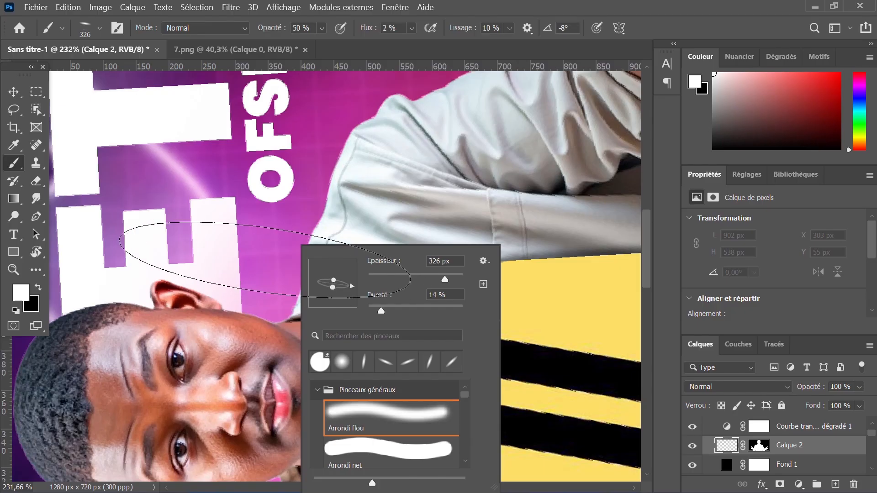
pyautogui.click(207, 142)
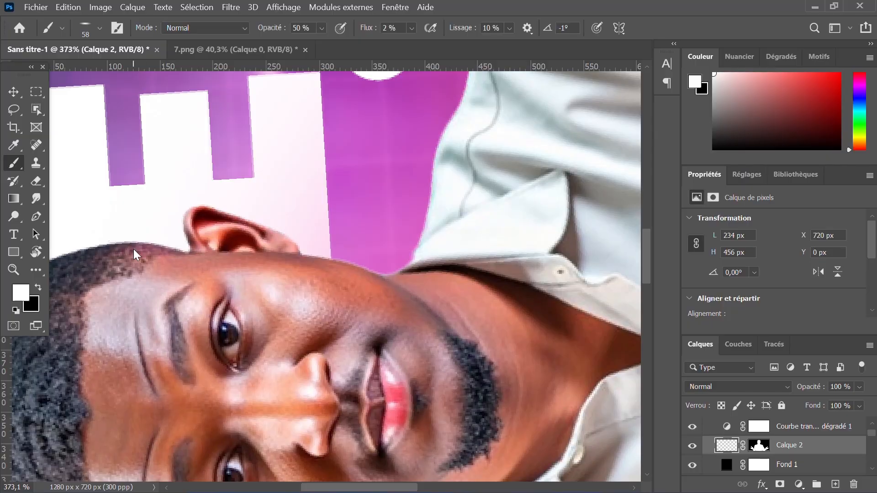
# Paint a rim light along the man's hairline, cheek and jaw with the 58 px brush, angling the tip to -33° for the jaw
pyautogui.moveTo(231, 258); pyautogui.dragTo(344, 270)
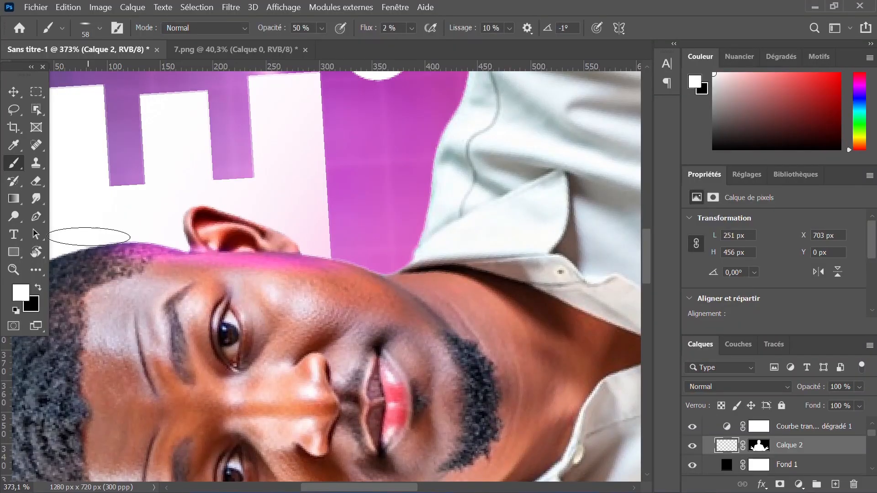
pyautogui.scroll(-2, 89, 236)
pyautogui.rightClick(352, 241)
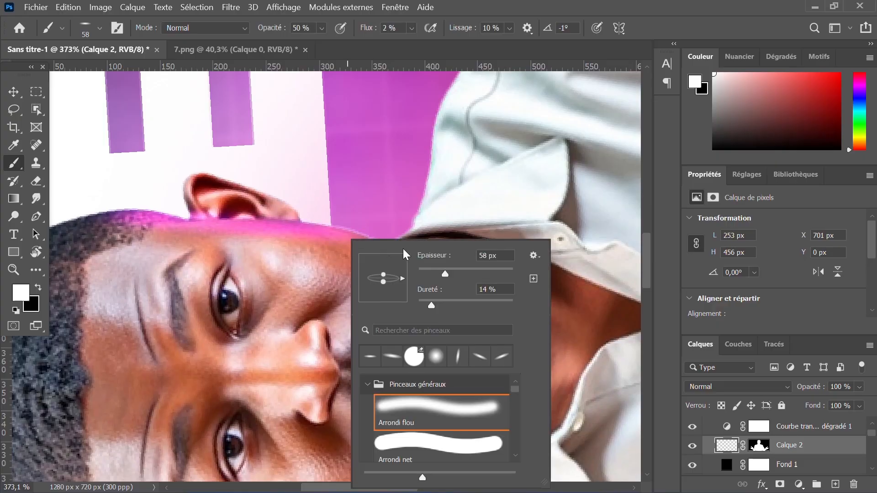
pyautogui.press('Return')
pyautogui.scroll(-3, 389, 277)
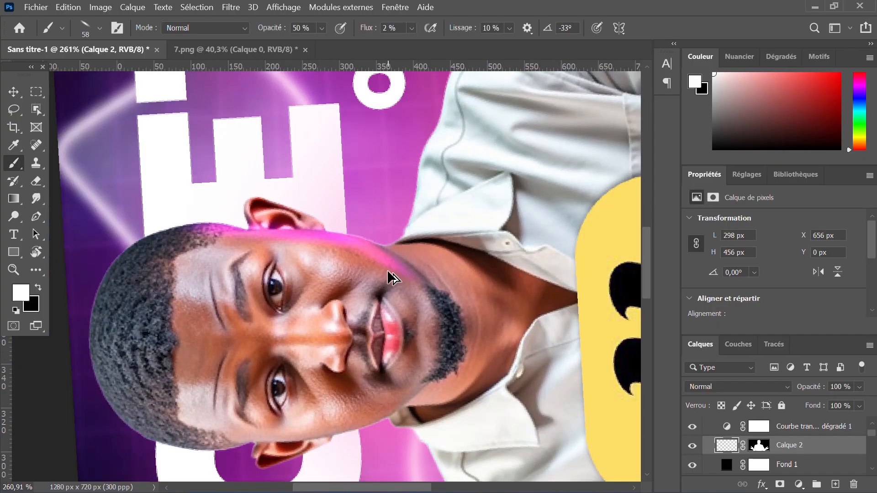
# Paint light streaks on the shirt folds along the shoulder and upper sleeve beside OFSHORT with the 58 px brush
pyautogui.moveTo(448, 160); pyautogui.dragTo(321, 270)
pyautogui.moveTo(379, 275); pyautogui.dragTo(324, 312)
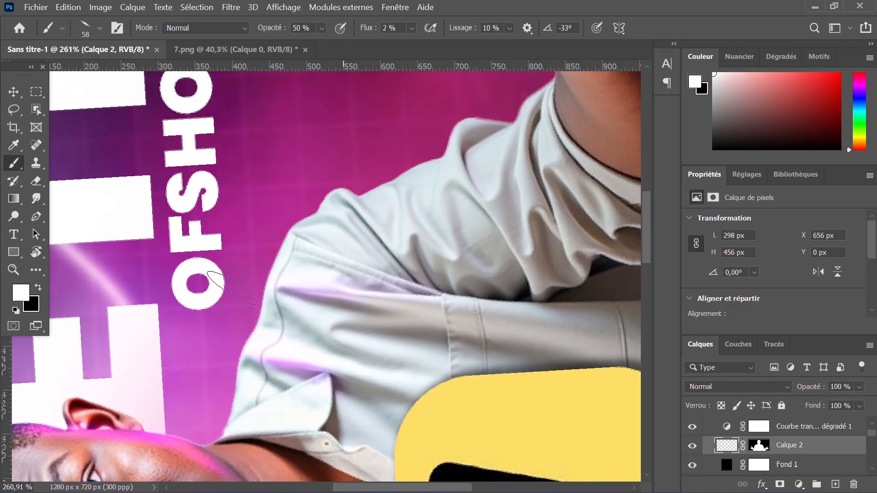
pyautogui.moveTo(293, 302)
pyautogui.mouseDown()
pyautogui.moveTo(314, 317)
pyautogui.moveTo(295, 269)
pyautogui.moveTo(304, 332)
pyautogui.moveTo(296, 305)
pyautogui.mouseUp()
pyautogui.moveTo(340, 224)
pyautogui.mouseDown()
pyautogui.moveTo(330, 301)
pyautogui.moveTo(343, 290)
pyautogui.mouseUp()
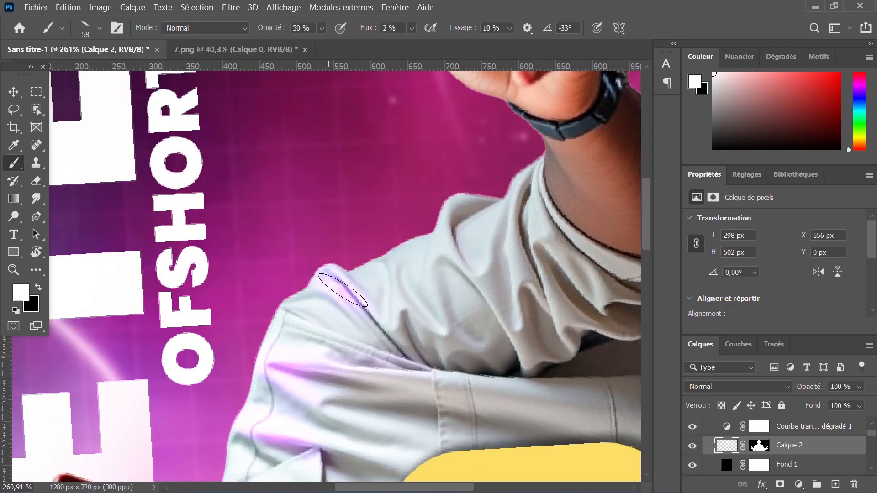
pyautogui.moveTo(440, 245); pyautogui.dragTo(456, 275)
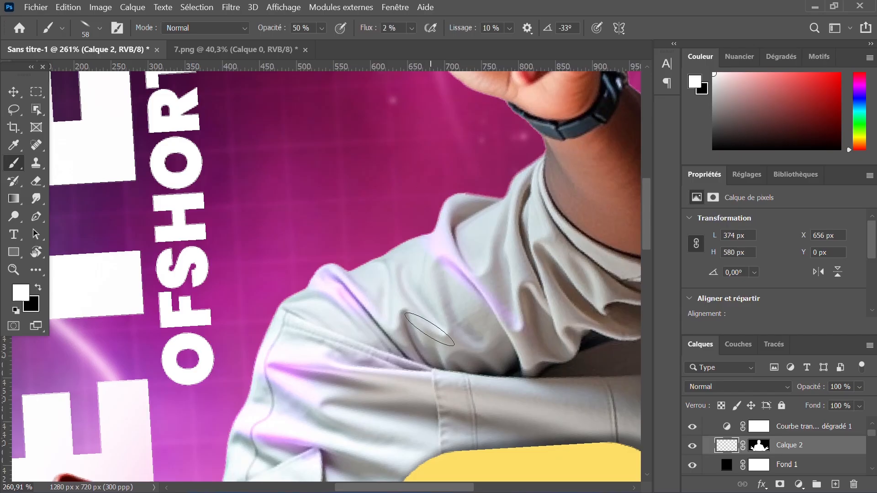
pyautogui.moveTo(405, 302); pyautogui.dragTo(261, 445)
# Paint a rim light on the sleeve folds near the watch with a 30 px brush tip angled at -112°
pyautogui.scroll(2, 364, 348)
pyautogui.moveTo(364, 348)
pyautogui.mouseDown()
pyautogui.moveTo(290, 303)
pyautogui.moveTo(336, 294)
pyautogui.moveTo(295, 320)
pyautogui.moveTo(335, 310)
pyautogui.moveTo(312, 313)
pyautogui.moveTo(330, 311)
pyautogui.moveTo(321, 330)
pyautogui.mouseUp()
pyautogui.moveTo(325, 287); pyautogui.dragTo(293, 295)
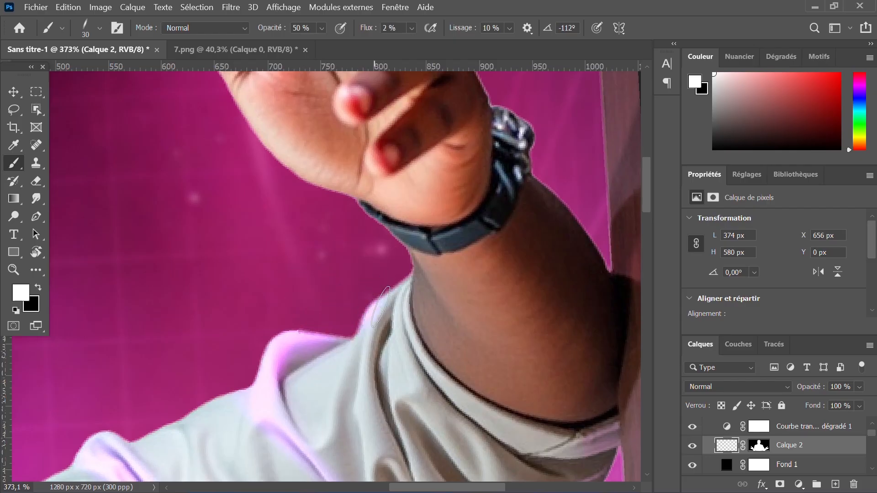
pyautogui.moveTo(379, 316); pyautogui.dragTo(368, 371)
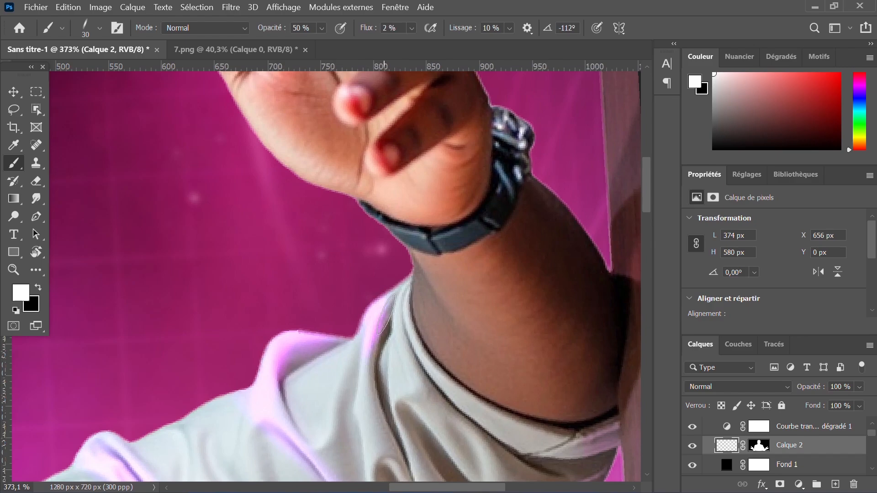
pyautogui.moveTo(393, 321); pyautogui.dragTo(395, 269)
# Paint a rim light along the watch strap and the edge of the palm beside it with the 30 px brush tip angled at 9°
pyautogui.rightClick(406, 270)
pyautogui.click(278, 233)
pyautogui.press('r')
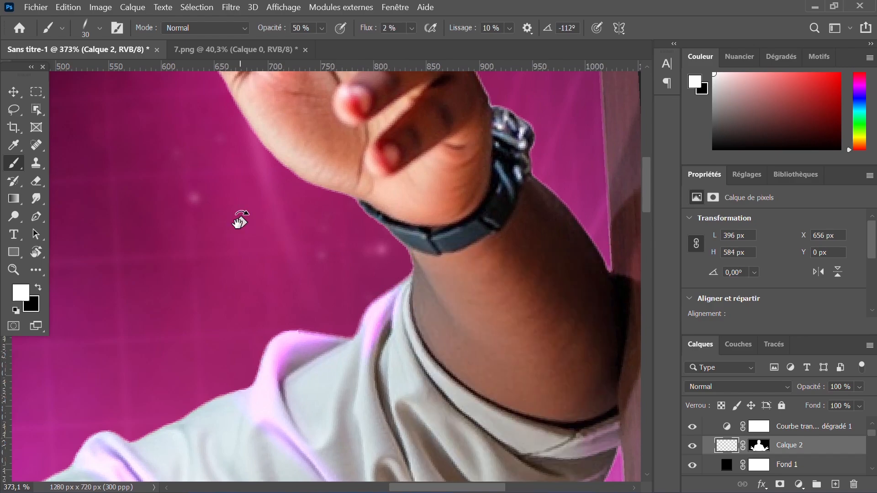
pyautogui.moveTo(239, 221)
pyautogui.mouseDown()
pyautogui.moveTo(394, 239)
pyautogui.moveTo(409, 229)
pyautogui.mouseUp()
pyautogui.rightClick(359, 320)
pyautogui.moveTo(391, 304); pyautogui.dragTo(423, 278)
pyautogui.moveTo(358, 342)
pyautogui.mouseDown()
pyautogui.moveTo(339, 361)
pyautogui.moveTo(363, 345)
pyautogui.mouseUp()
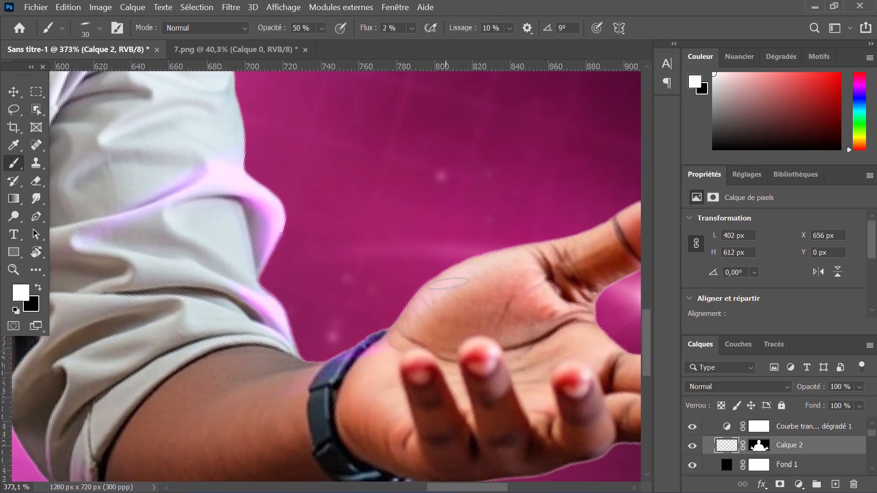
pyautogui.moveTo(445, 283); pyautogui.dragTo(440, 272)
pyautogui.scroll(-5, 440, 272)
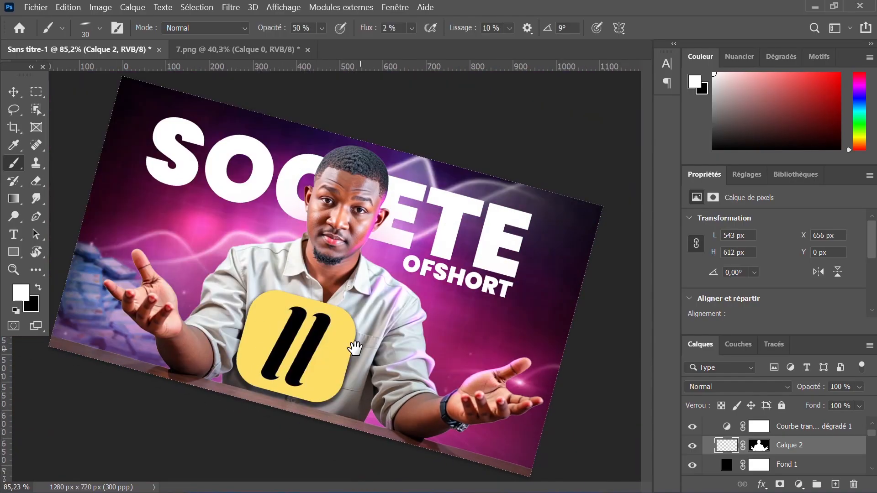
# Paint rim light along the shirt sleeve on the money-stack side of the man with the 30 px tip angled at 87°
pyautogui.scroll(5, 207, 288)
pyautogui.moveTo(163, 368); pyautogui.dragTo(198, 293)
pyautogui.rightClick(201, 244)
pyautogui.click(200, 293)
pyautogui.moveTo(256, 278)
pyautogui.mouseDown()
pyautogui.moveTo(192, 296)
pyautogui.moveTo(278, 184)
pyautogui.moveTo(206, 276)
pyautogui.mouseUp()
pyautogui.moveTo(318, 265); pyautogui.dragTo(319, 341)
pyautogui.moveTo(387, 180)
pyautogui.mouseDown()
pyautogui.moveTo(387, 197)
pyautogui.moveTo(428, 181)
pyautogui.mouseUp()
pyautogui.moveTo(335, 188)
pyautogui.mouseDown()
pyautogui.moveTo(335, 198)
pyautogui.moveTo(289, 213)
pyautogui.mouseUp()
pyautogui.scroll(2, 493, 186)
pyautogui.moveTo(489, 189); pyautogui.dragTo(482, 238)
pyautogui.scroll(-4, 415, 267)
# Paint a light edge on the neck beside the shirt collar below the jaw, and rotate the canvas view back towards level
pyautogui.scroll(6, 528, 285)
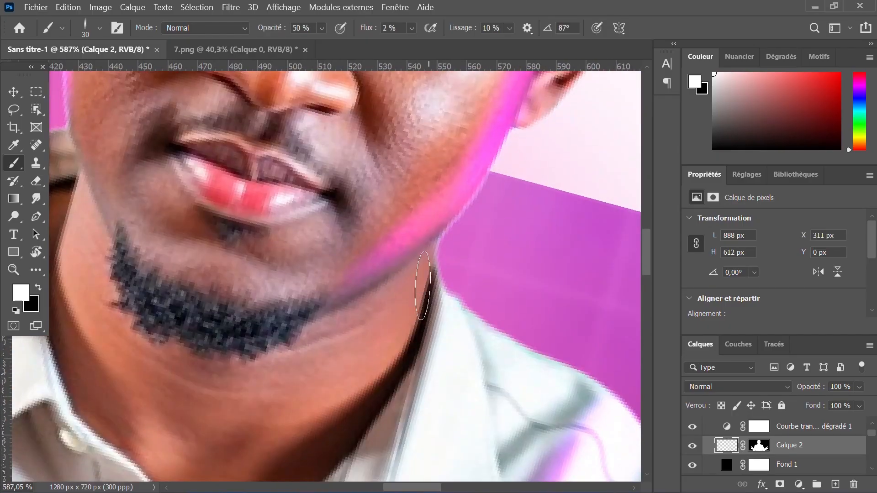
pyautogui.moveTo(421, 308); pyautogui.dragTo(432, 266)
pyautogui.hotkey('ctrl', '0')
pyautogui.press('r')
pyautogui.moveTo(403, 313)
pyautogui.mouseDown()
pyautogui.moveTo(414, 278)
pyautogui.moveTo(402, 292)
pyautogui.moveTo(390, 290)
pyautogui.mouseUp()
pyautogui.press('b')
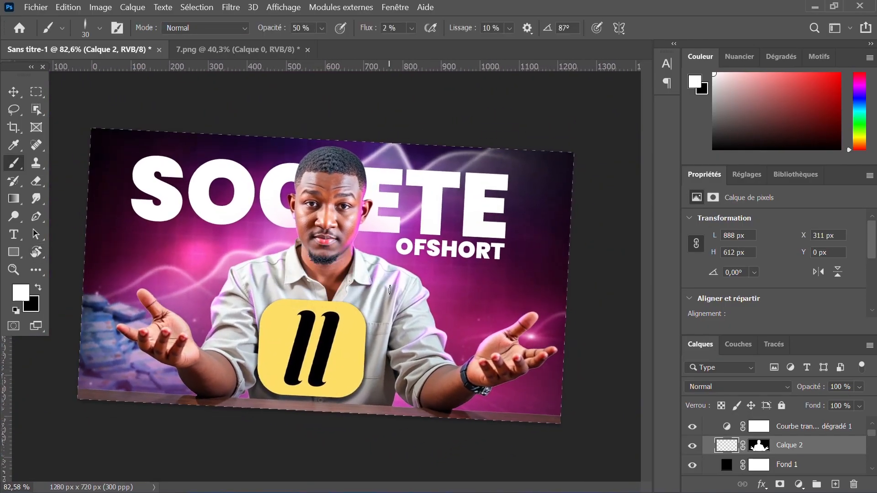
# Open the Camera Raw filter on the man's smart object layer, Calque 1
pyautogui.scroll(1, 390, 289)
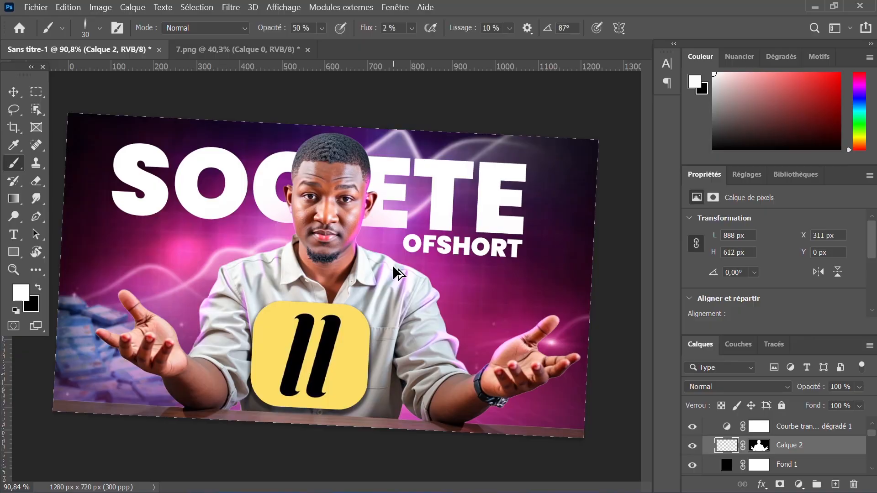
pyautogui.scroll(2, 399, 273)
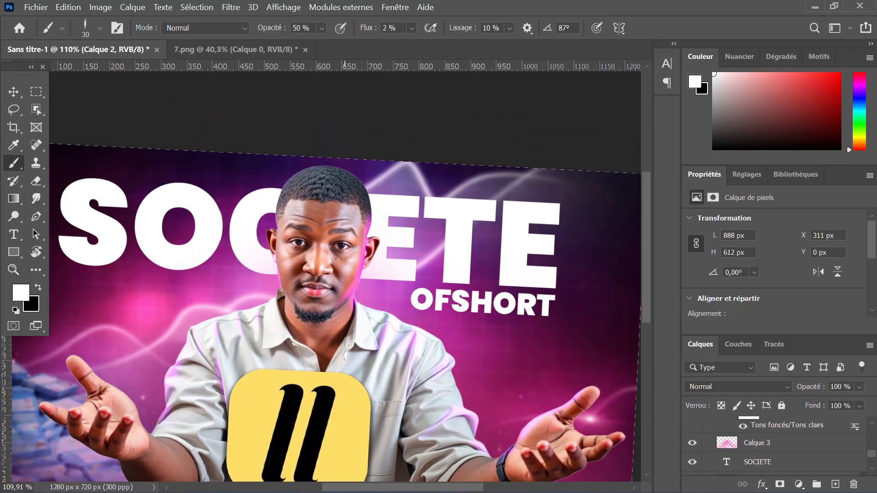
pyautogui.scroll(2, 335, 253)
pyautogui.press('v')
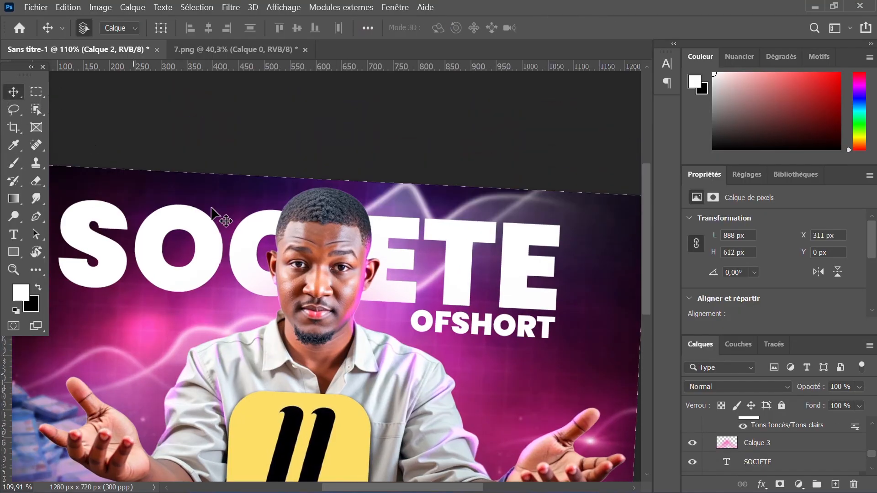
pyautogui.rightClick(315, 243)
pyautogui.click(345, 273)
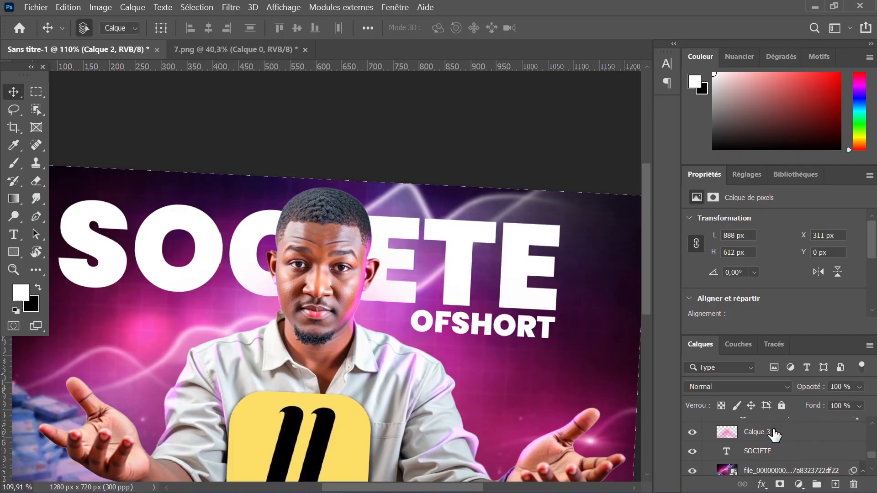
pyautogui.scroll(-3, 776, 435)
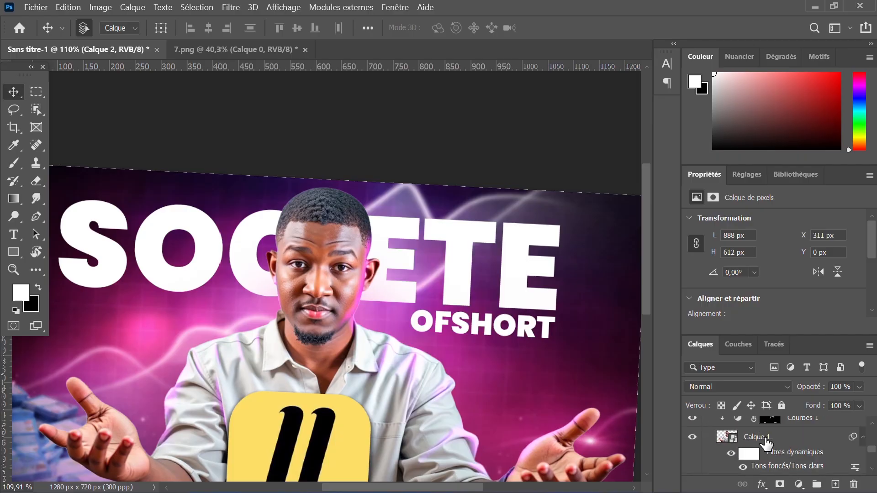
pyautogui.click(764, 438)
pyautogui.click(231, 7)
pyautogui.click(256, 101)
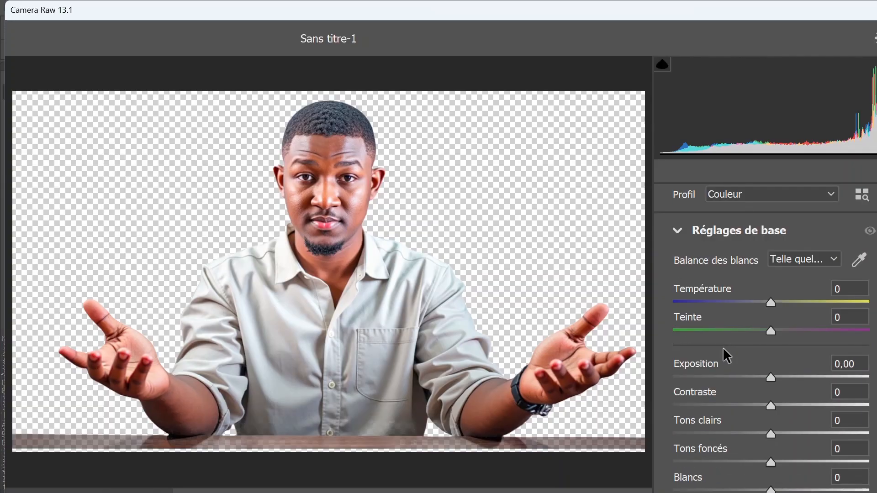
# Set Textures to +52, Clarté to +36 and Correction du voile to +15, adjust the Détail settings, and apply the filter to the man
pyautogui.scroll(-5, 757, 372)
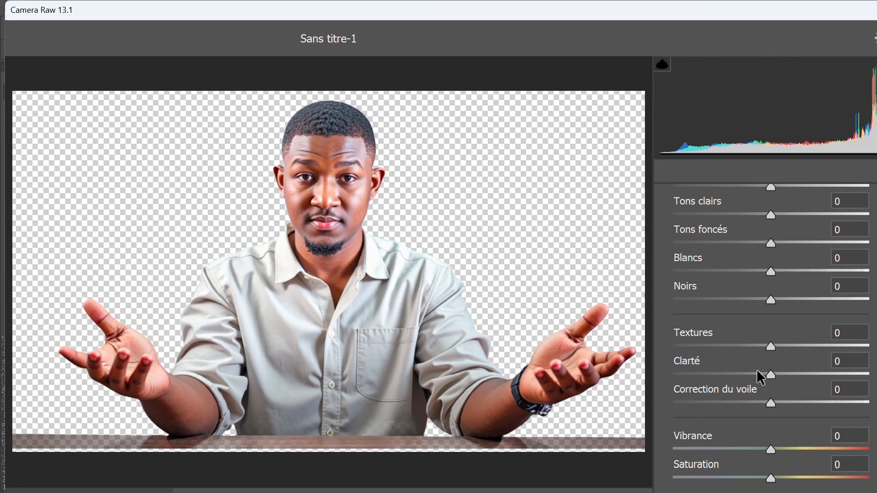
pyautogui.moveTo(771, 346); pyautogui.dragTo(785, 405)
pyautogui.scroll(2, 727, 236)
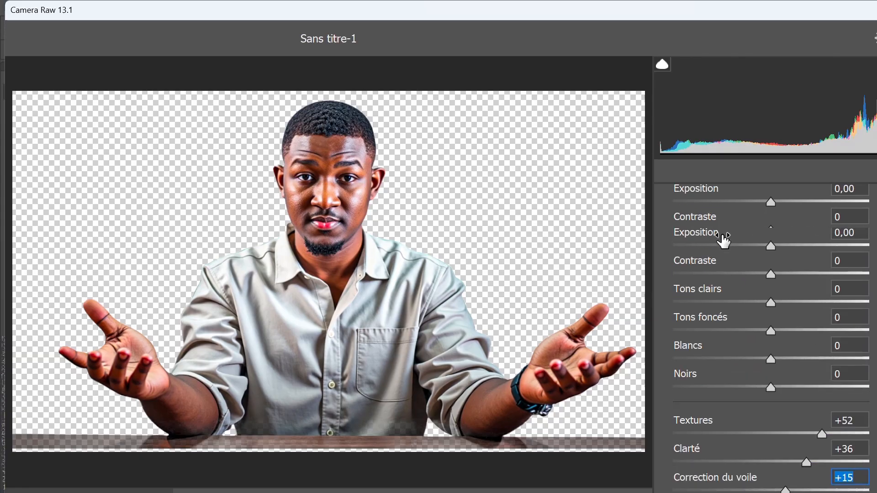
pyautogui.scroll(-6, 716, 247)
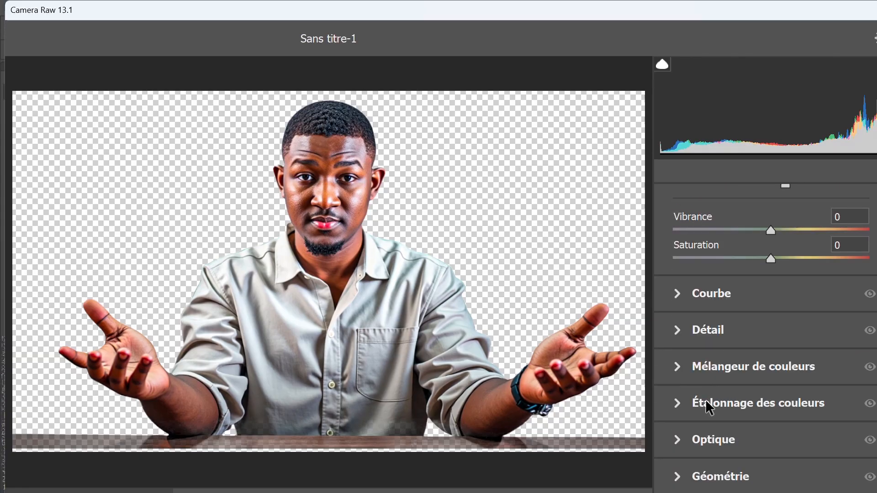
pyautogui.click(703, 339)
pyautogui.moveTo(720, 364); pyautogui.dragTo(728, 368)
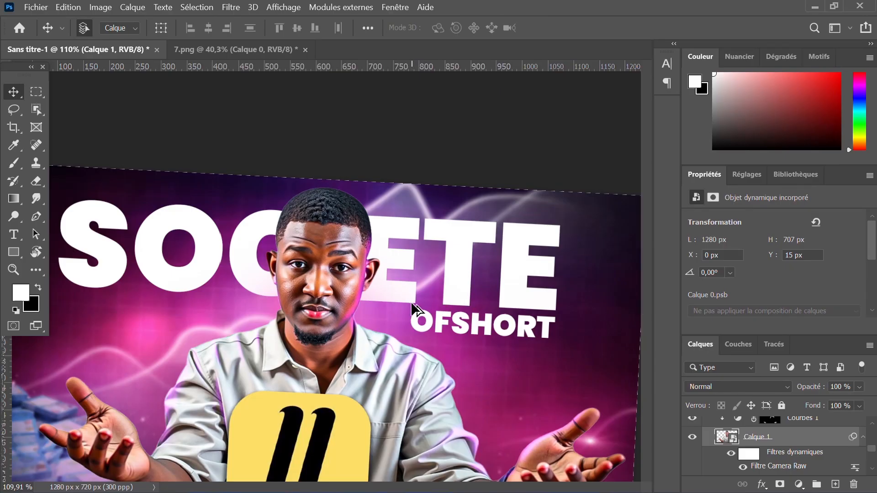
pyautogui.scroll(-3, 420, 315)
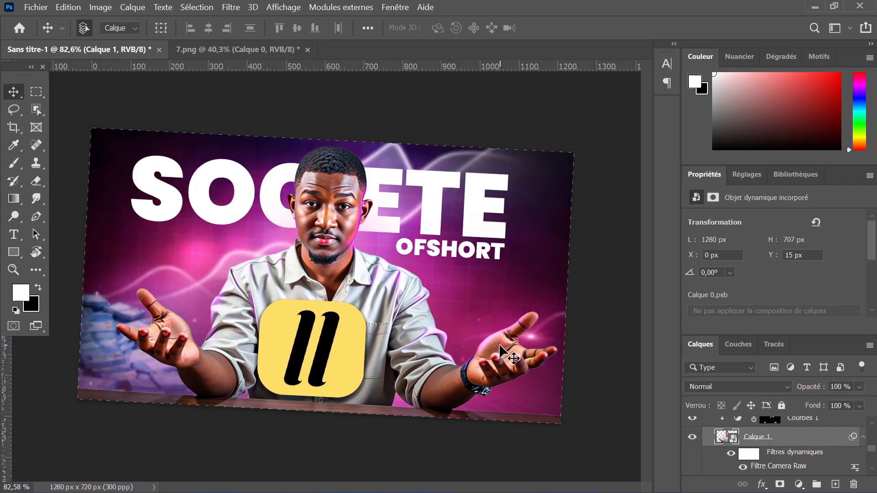
# Group all layers from the light folder down to Calque 0, and create a merged copy of the group above it
pyautogui.scroll(5, 735, 453)
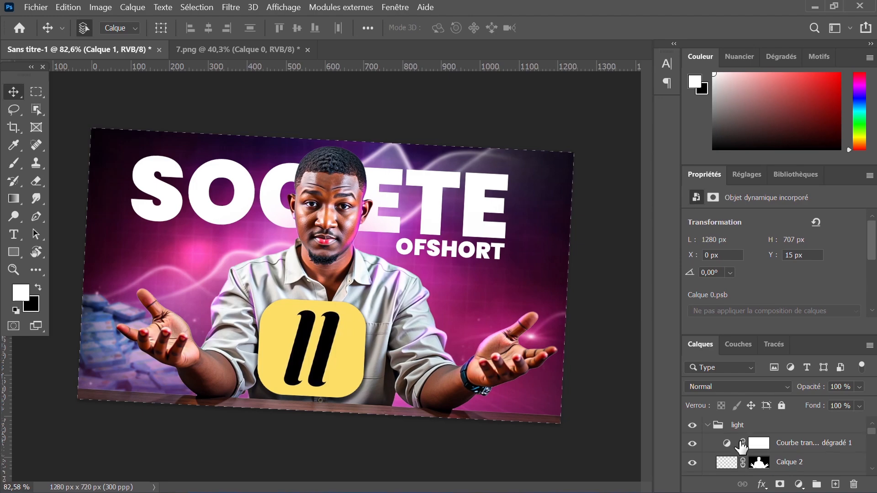
pyautogui.click(745, 425)
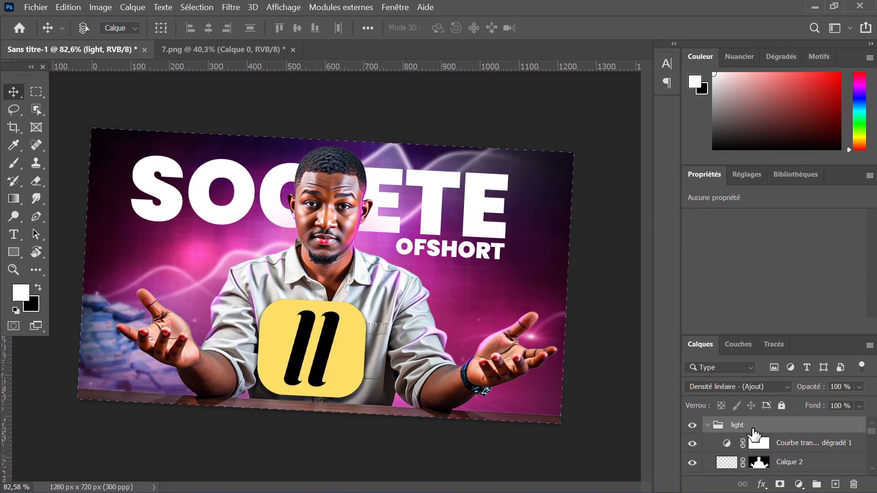
pyautogui.scroll(-3, 749, 442)
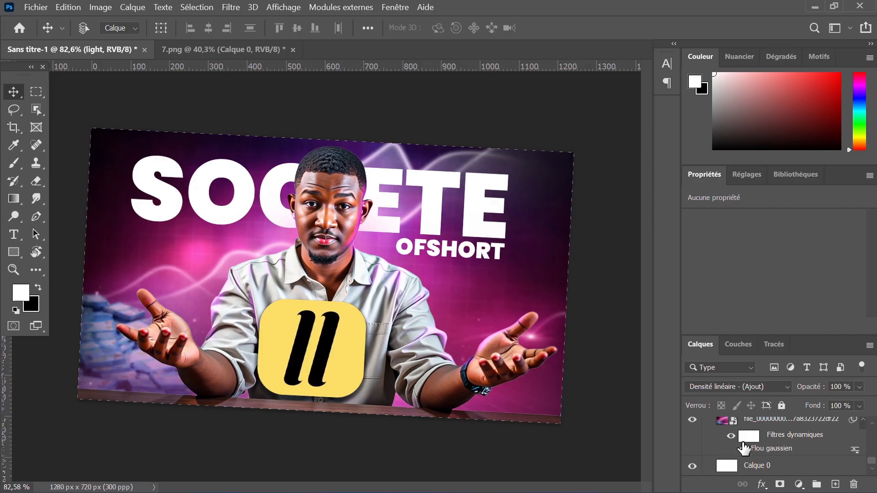
pyautogui.keyDown('shift'); pyautogui.click(759, 466); pyautogui.keyUp('shift')
pyautogui.hotkey('ctrl', 'g')
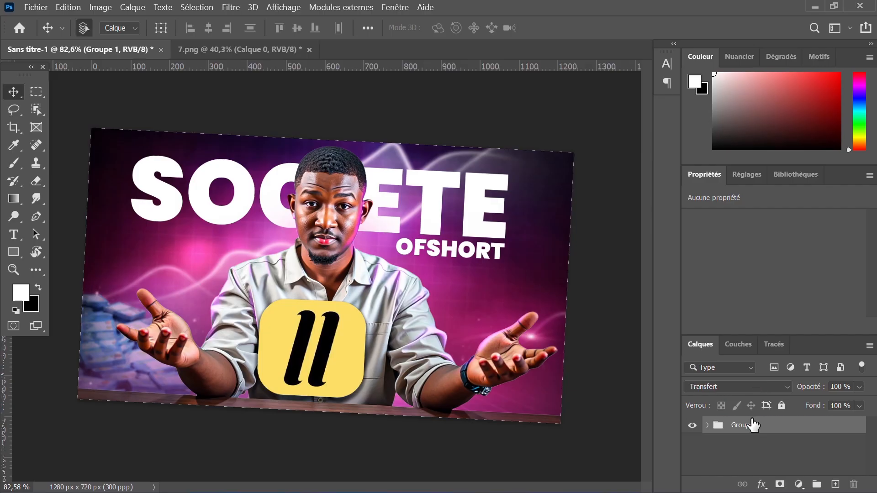
pyautogui.keyDown('alt'); pyautogui.click(492, 361); pyautogui.keyUp('alt')
pyautogui.hotkey('ctrl', 'e')
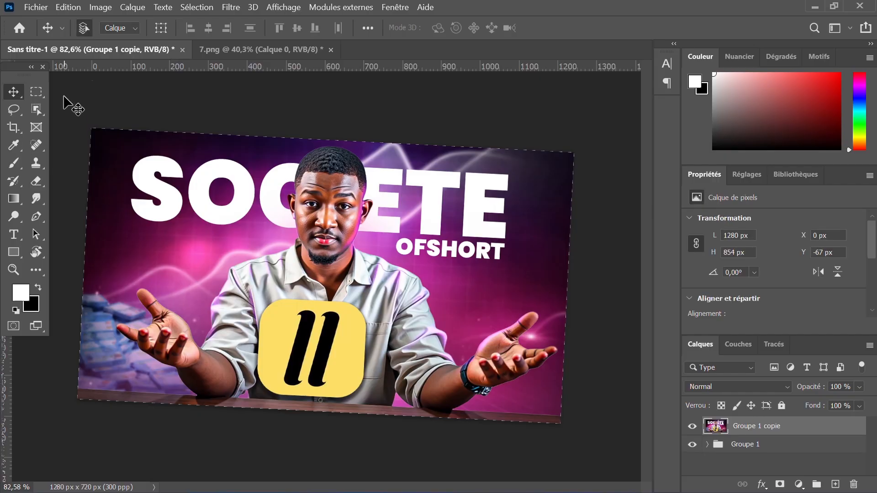
# Export the thumbnail as a 1280 × 720 px JPG at 100% quality, saved as "miniature 1" in the Bureau folder
pyautogui.hotkey('alt', 'f')
pyautogui.moveTo(61, 202)
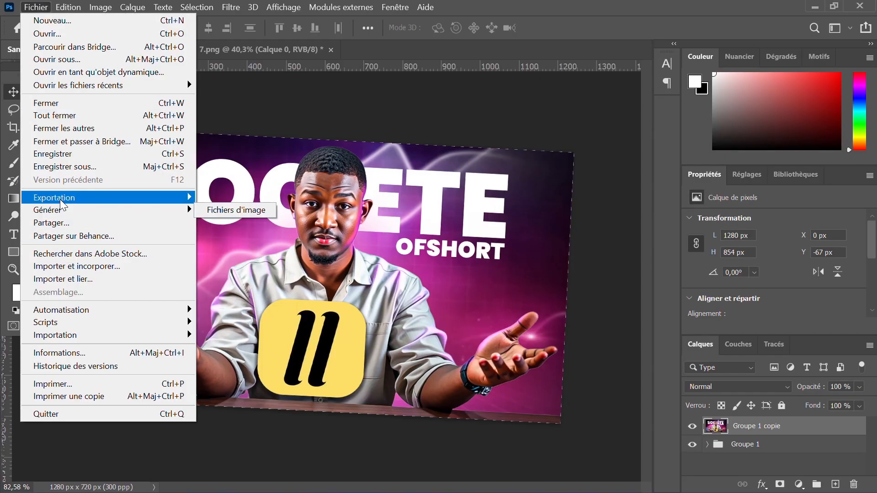
pyautogui.click(235, 210)
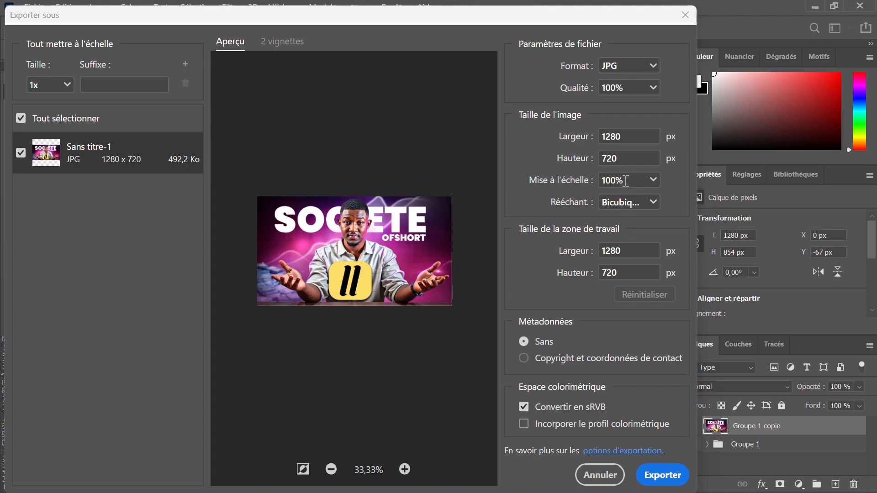
pyautogui.click(662, 476)
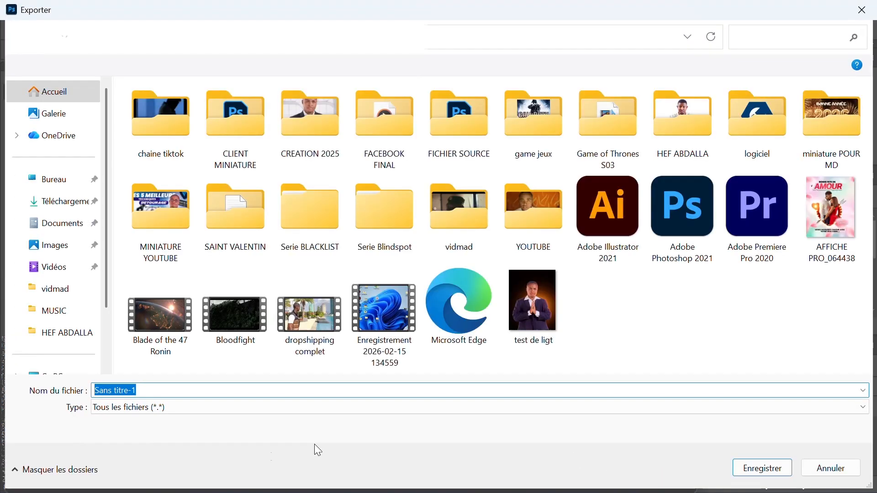
pyautogui.write('miniature 1')
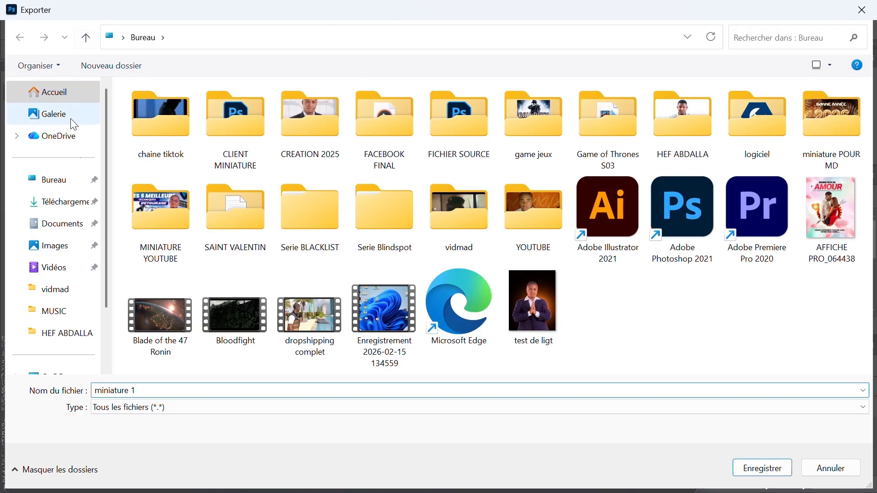
pyautogui.click(48, 181)
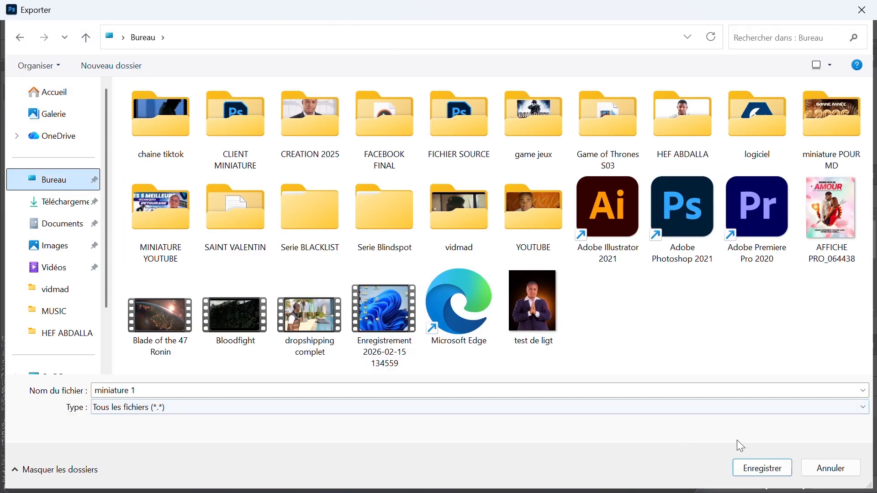
pyautogui.click(753, 472)
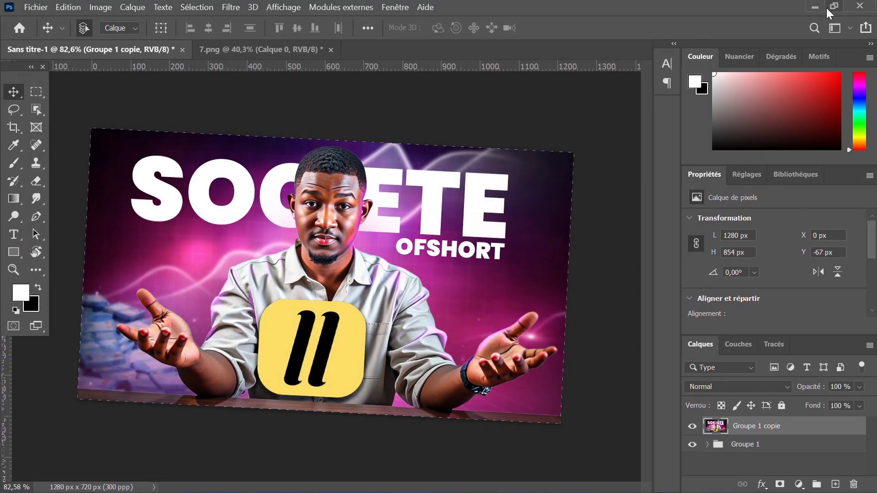
# Switch to the Windows desktop and open the exported "miniature 1" image to examine the finished thumbnail
pyautogui.click(820, 4)
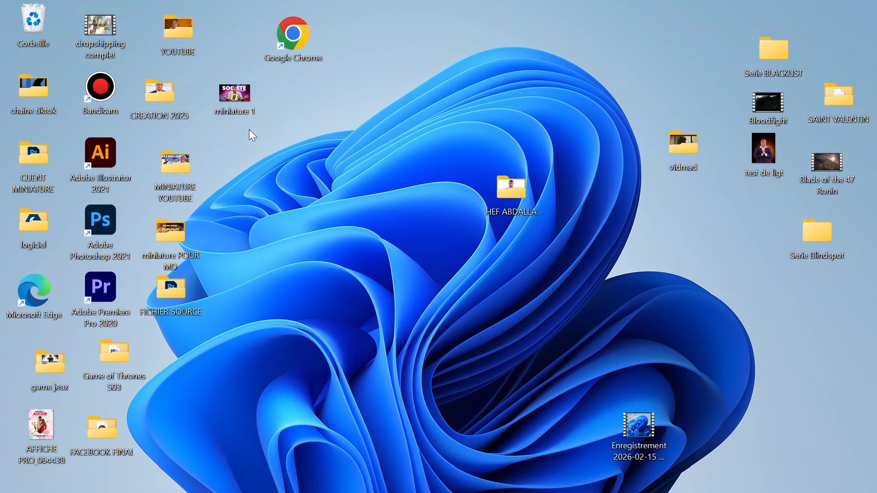
pyautogui.doubleClick(246, 89)
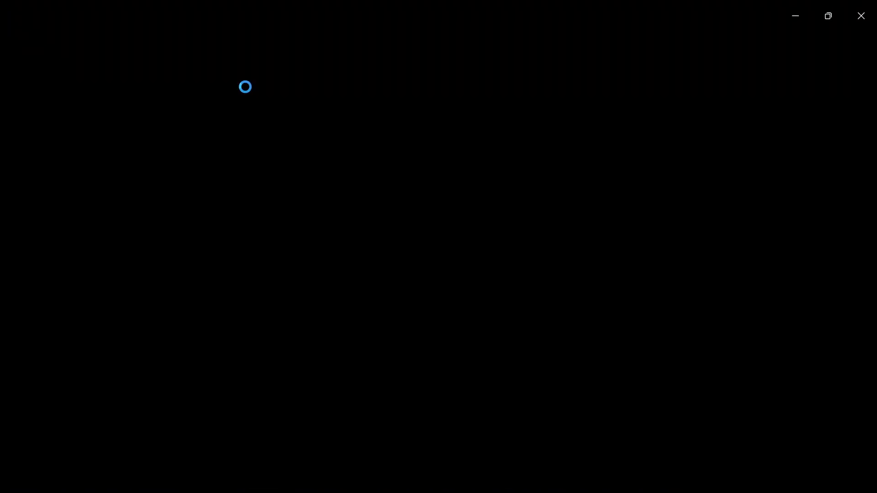
pyautogui.scroll(2, 415, 274)
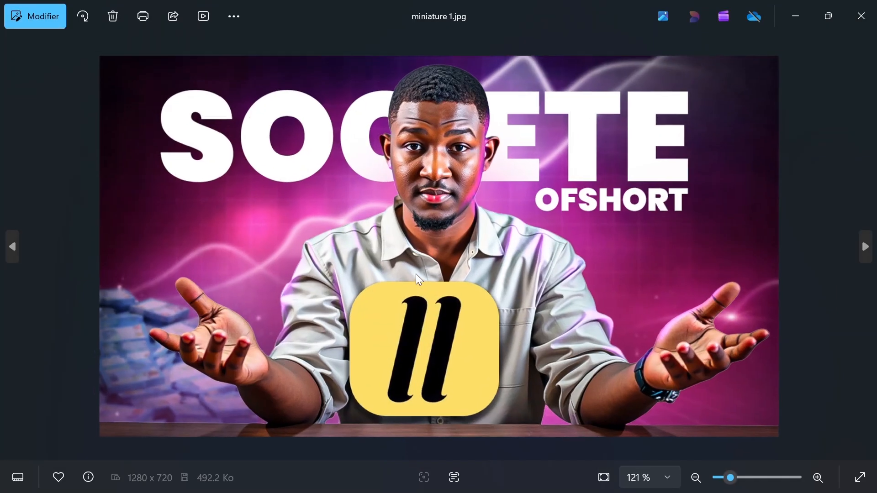
pyautogui.scroll(-2, 418, 274)
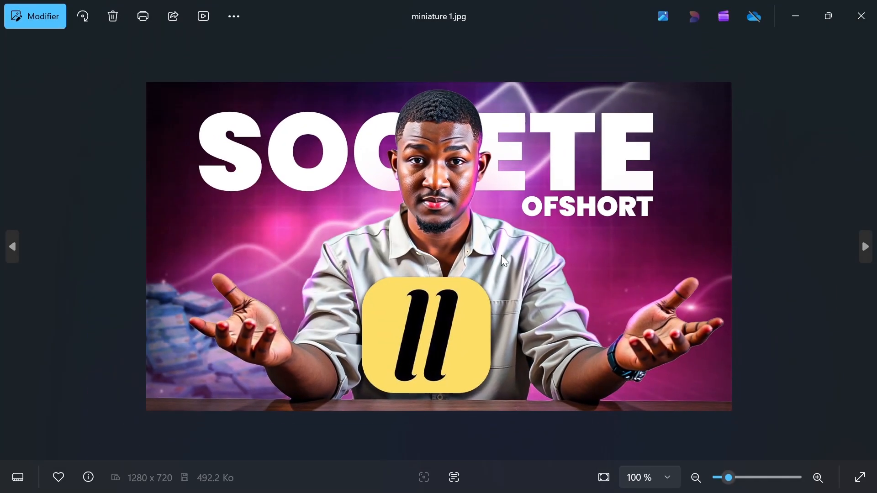